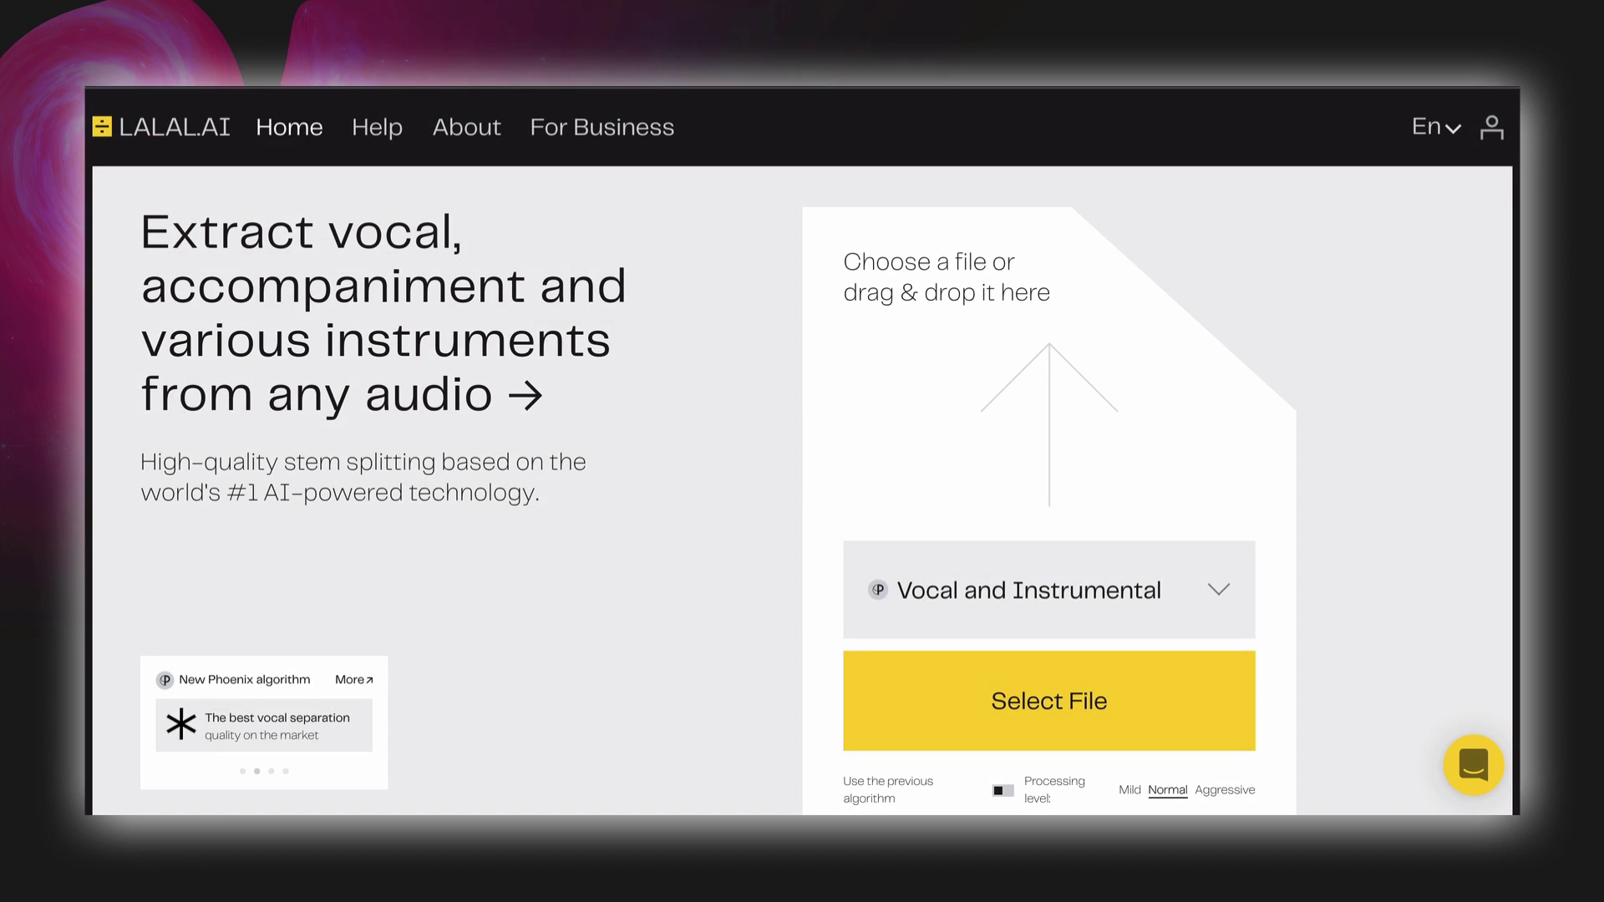
# Scroll to the processing options and try the Mild and Aggressive processing levels
pyautogui.scroll(-3, 802, 368)
pyautogui.scroll(-6, 802, 451)
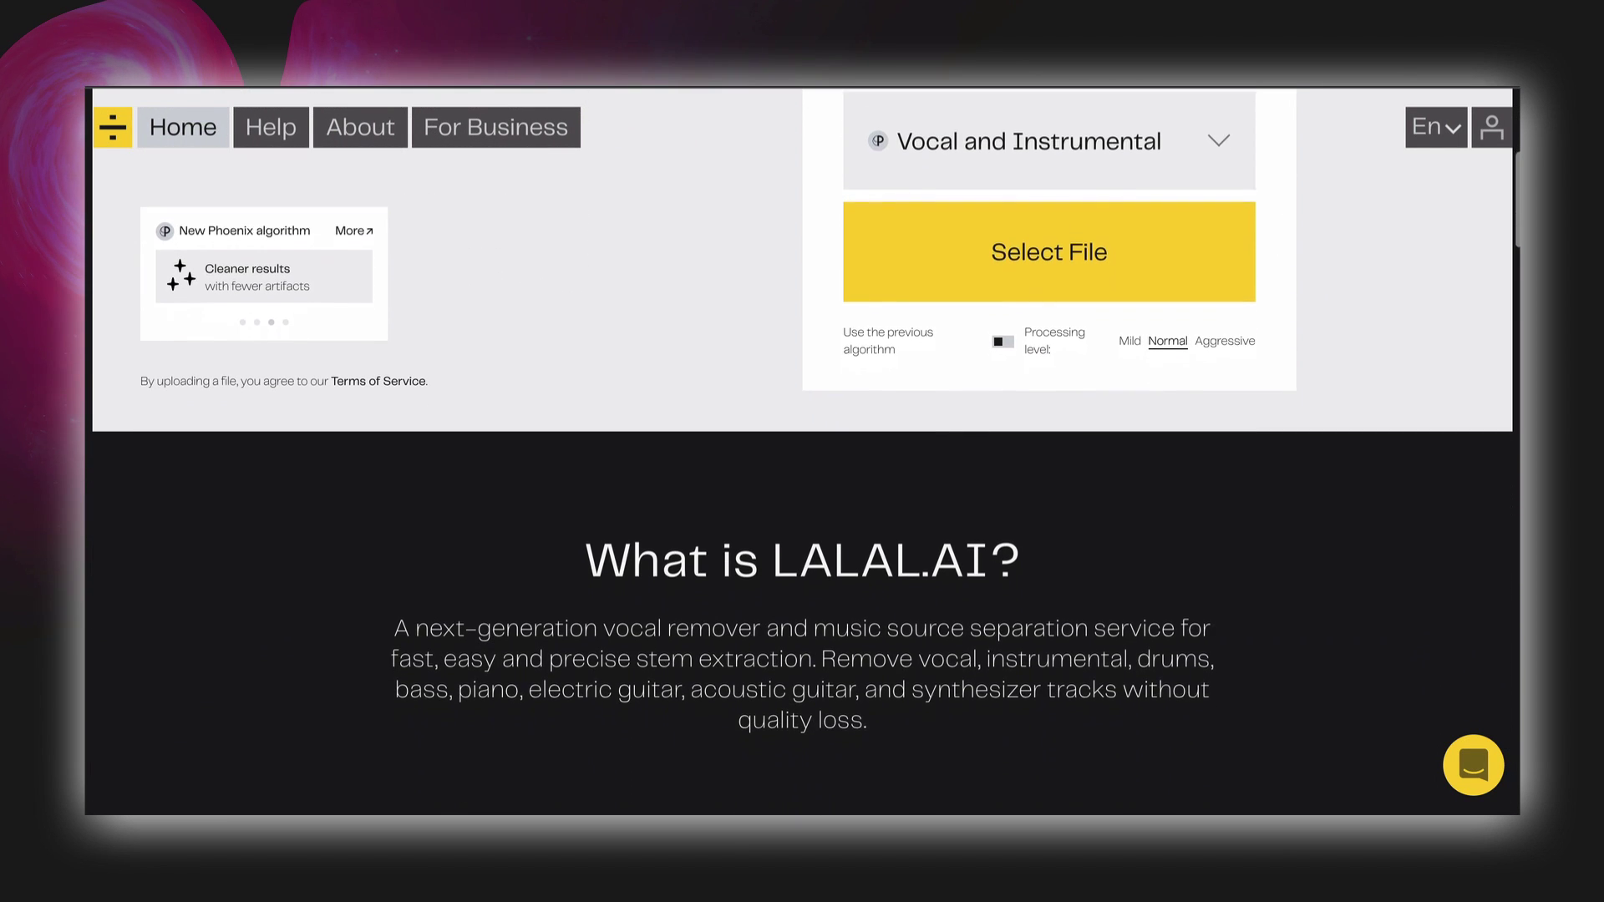
pyautogui.scroll(-7, 802, 451)
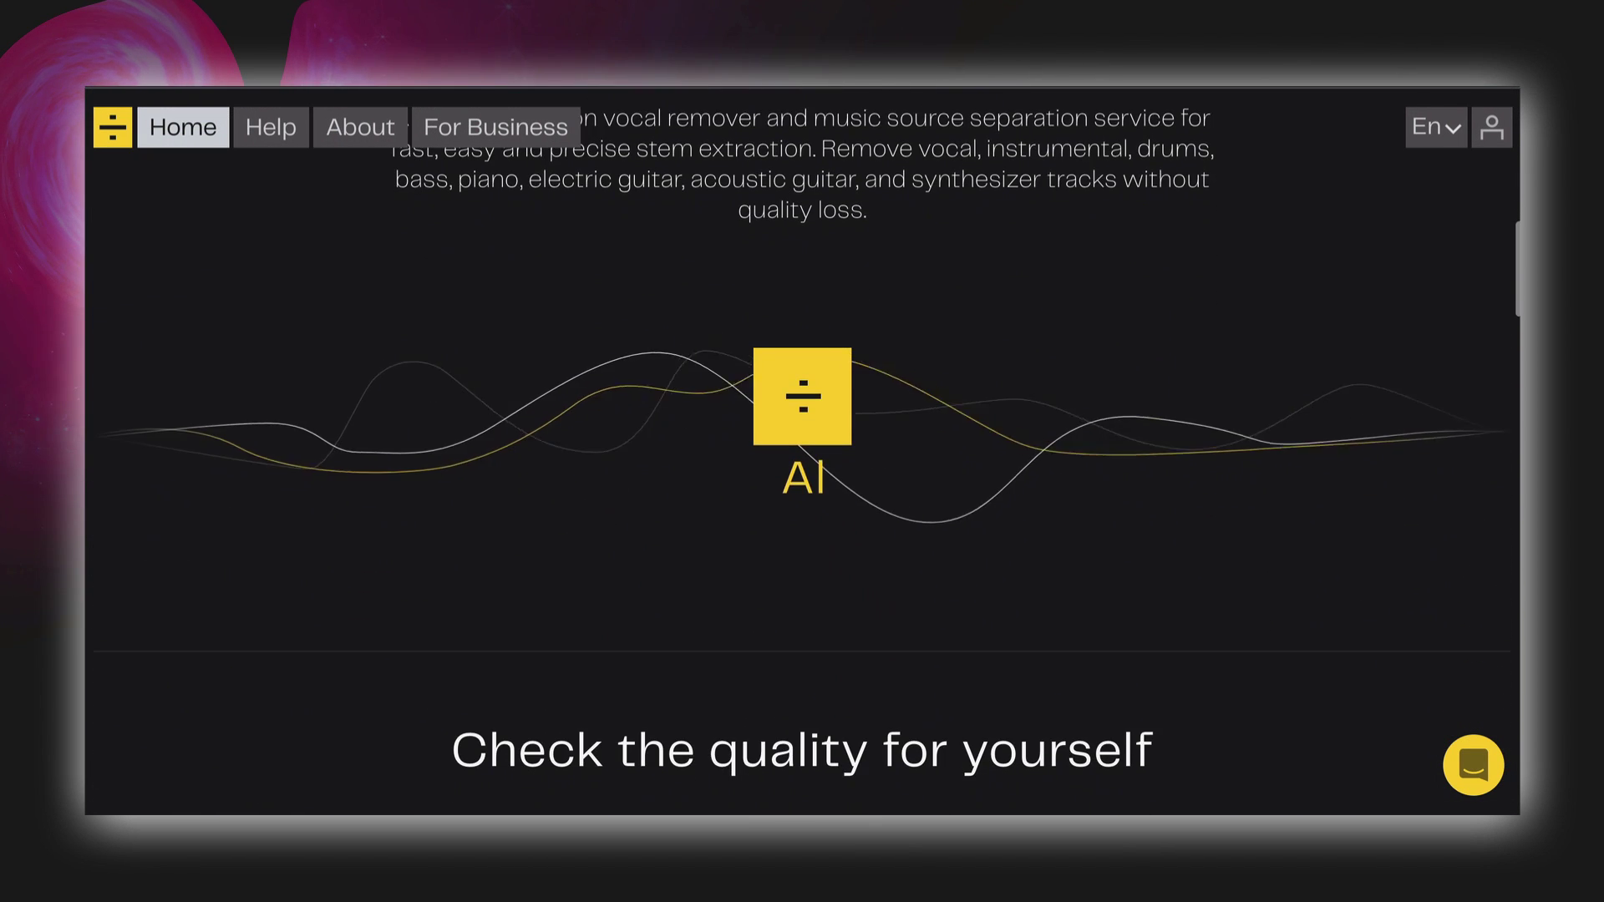
pyautogui.scroll(-8, 802, 452)
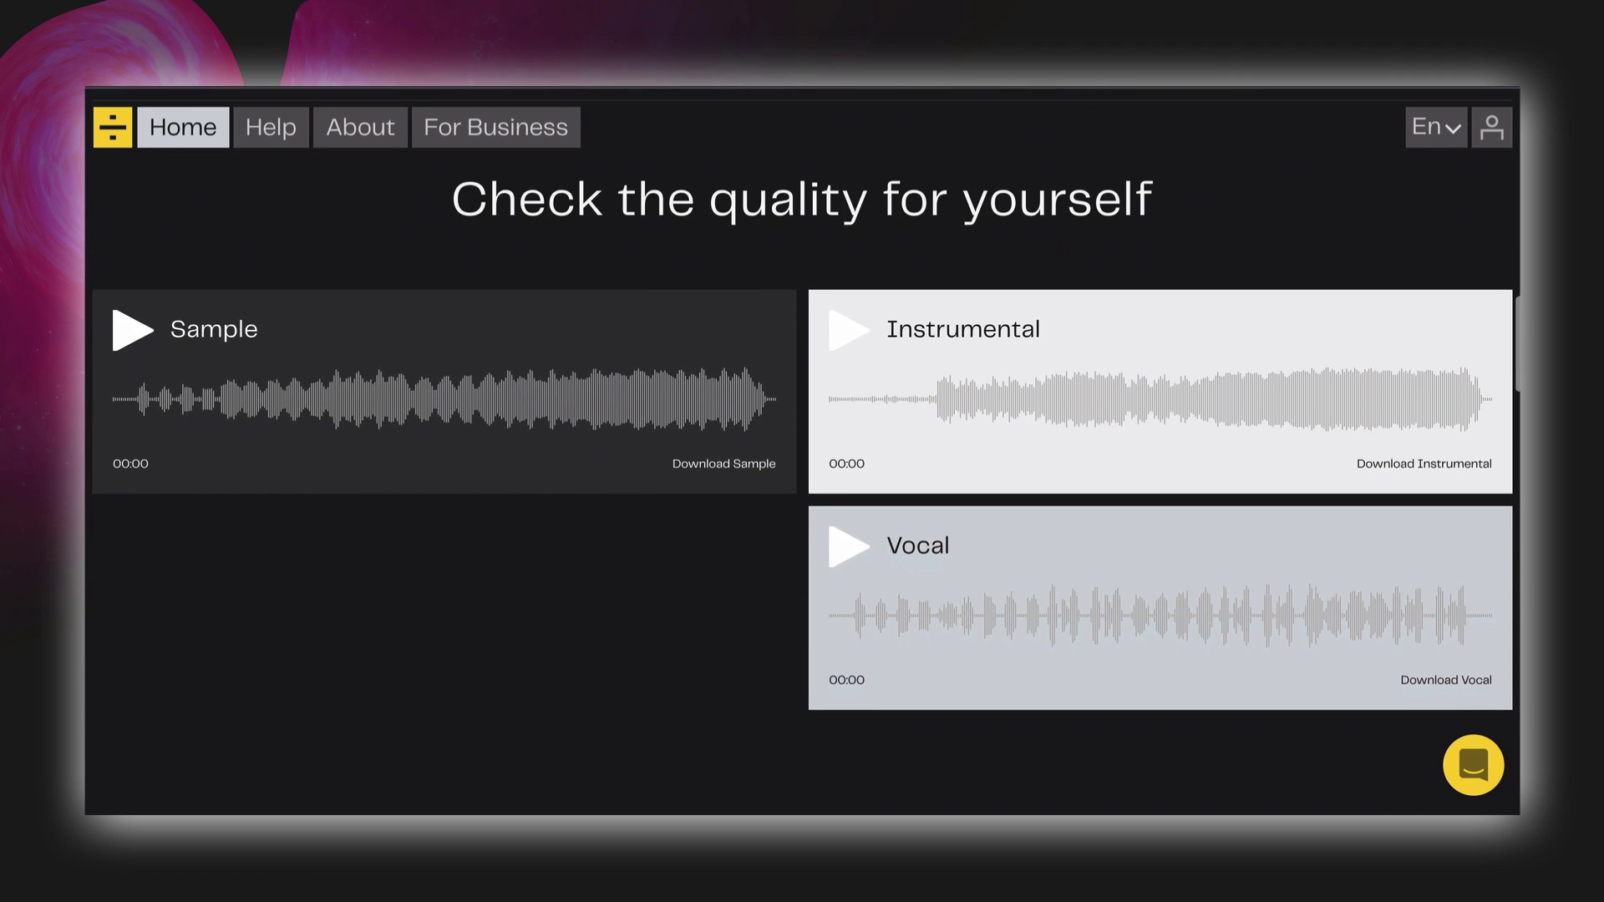
pyautogui.scroll(-7, 802, 451)
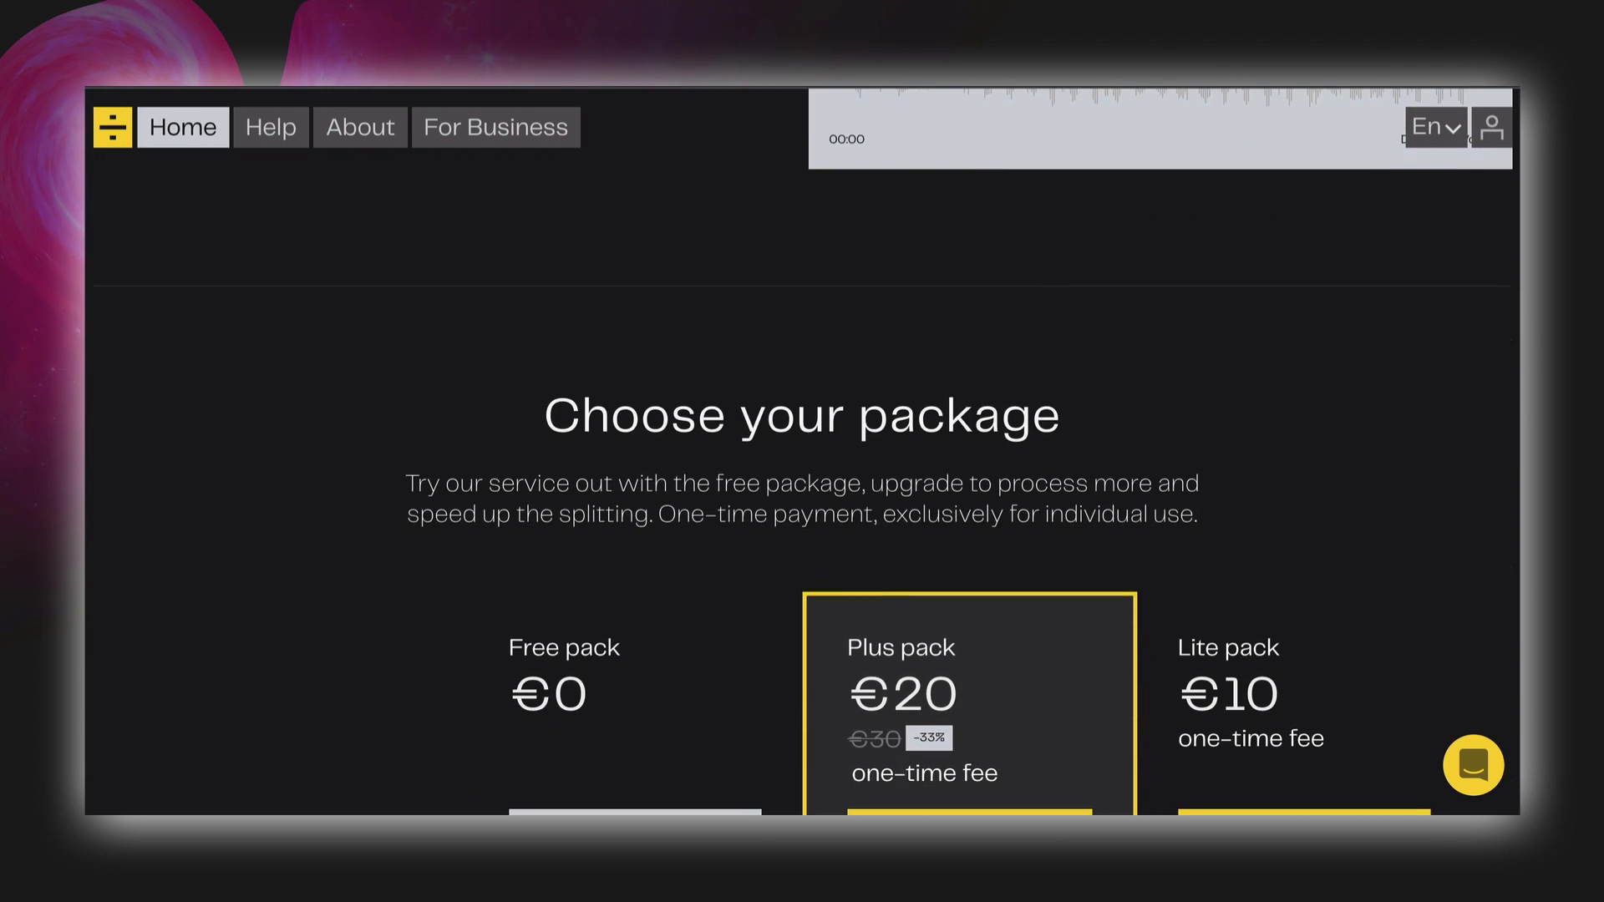
pyautogui.scroll(-7, 802, 451)
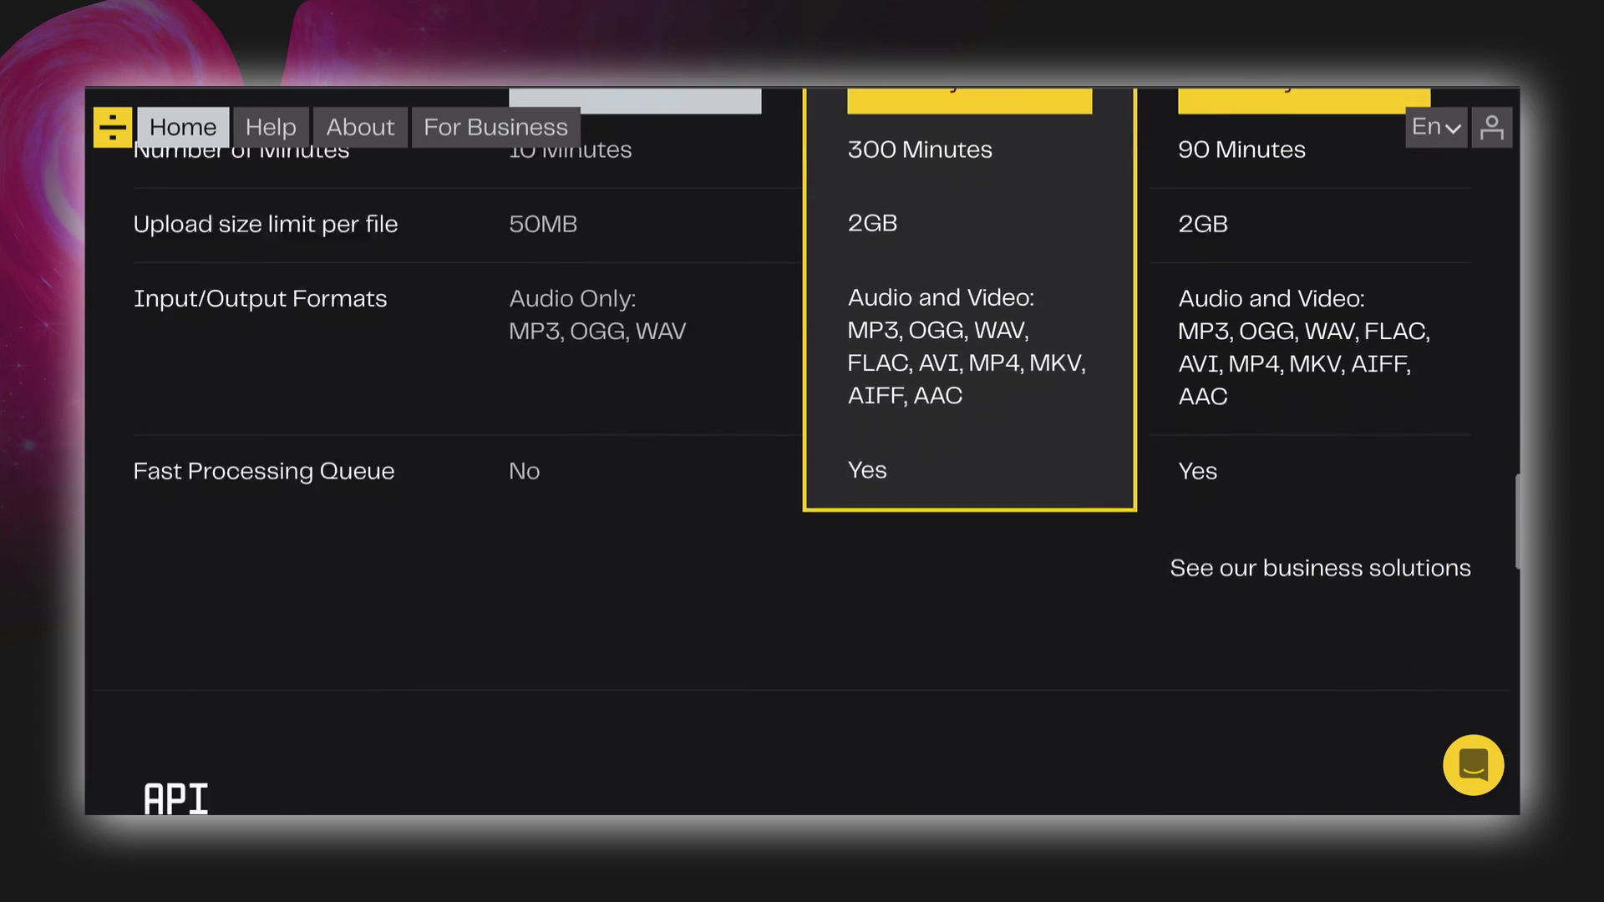
pyautogui.scroll(-9, 802, 451)
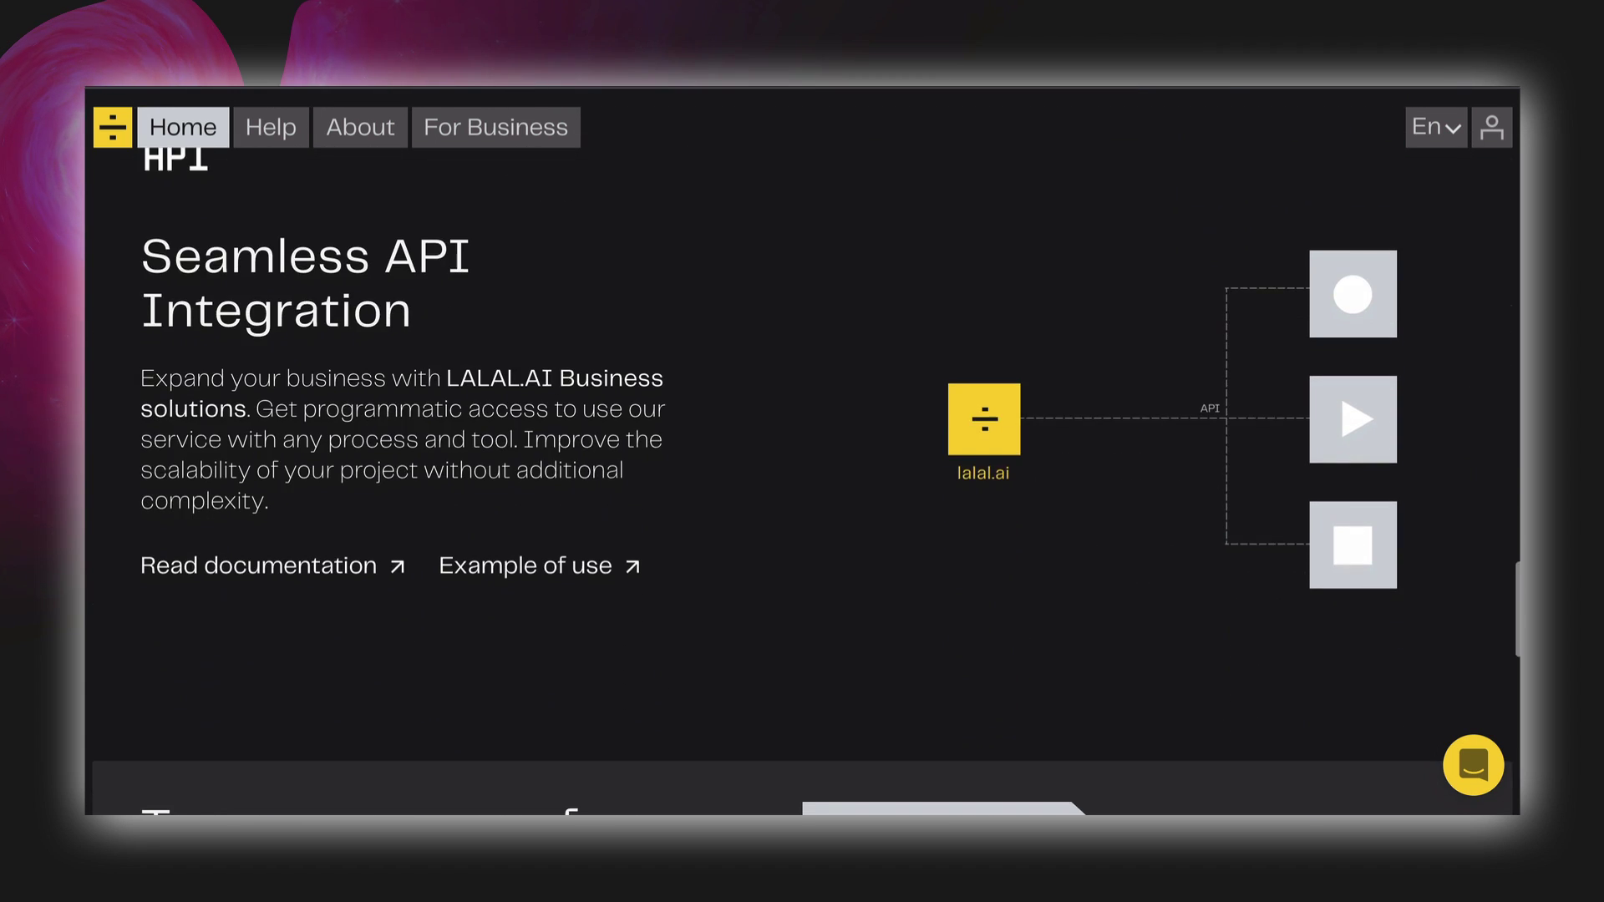
pyautogui.scroll(-6, 802, 451)
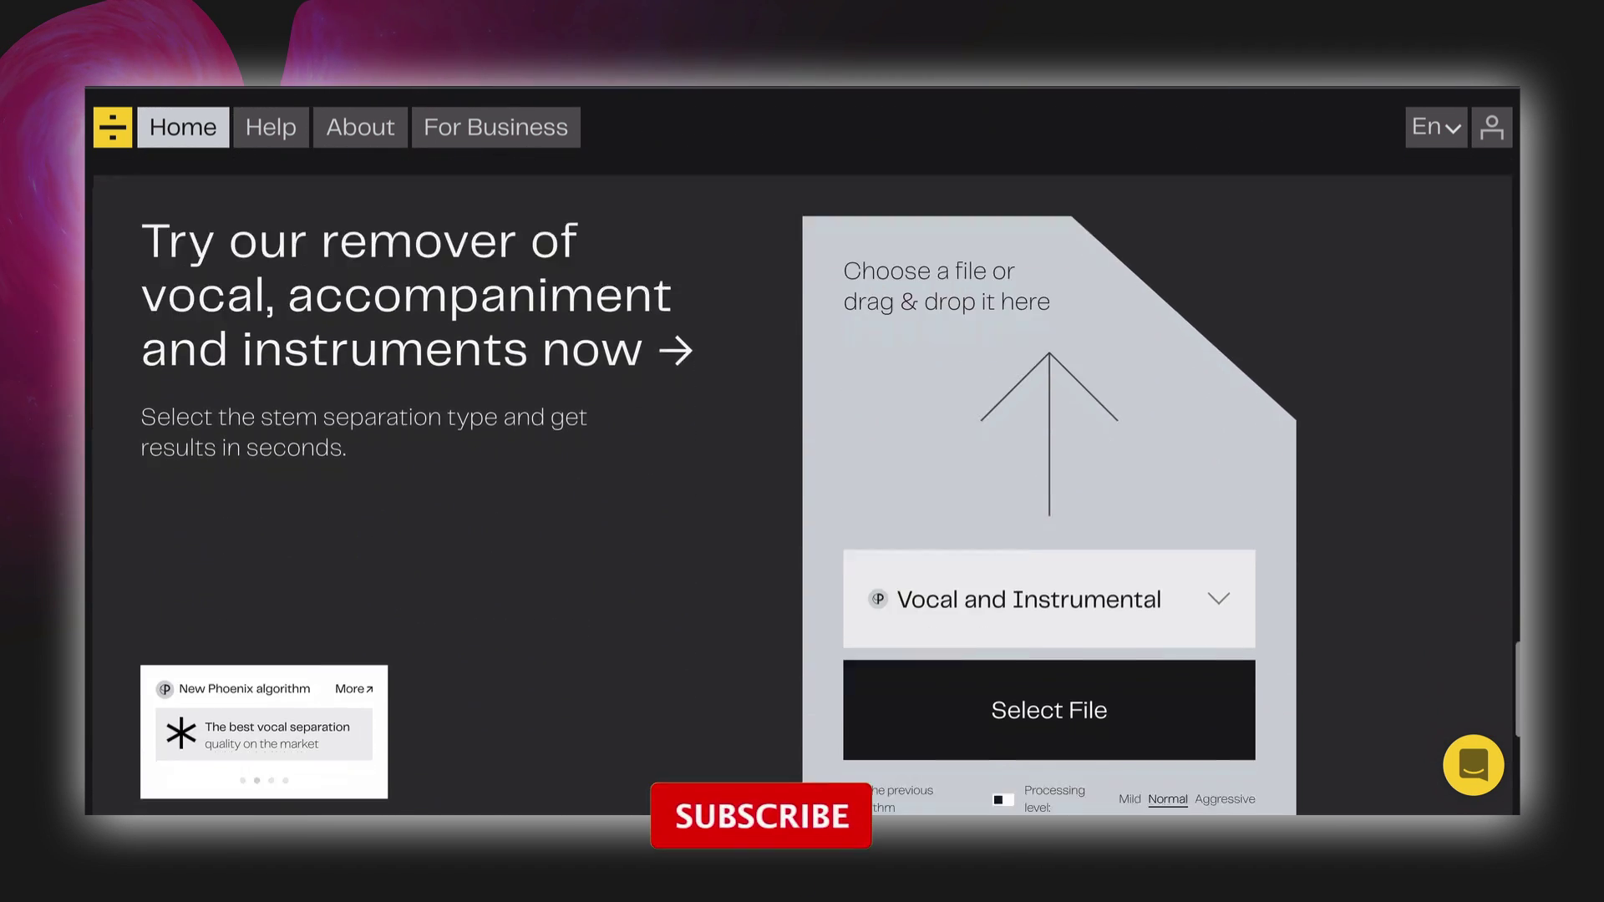
pyautogui.scroll(-2, 802, 451)
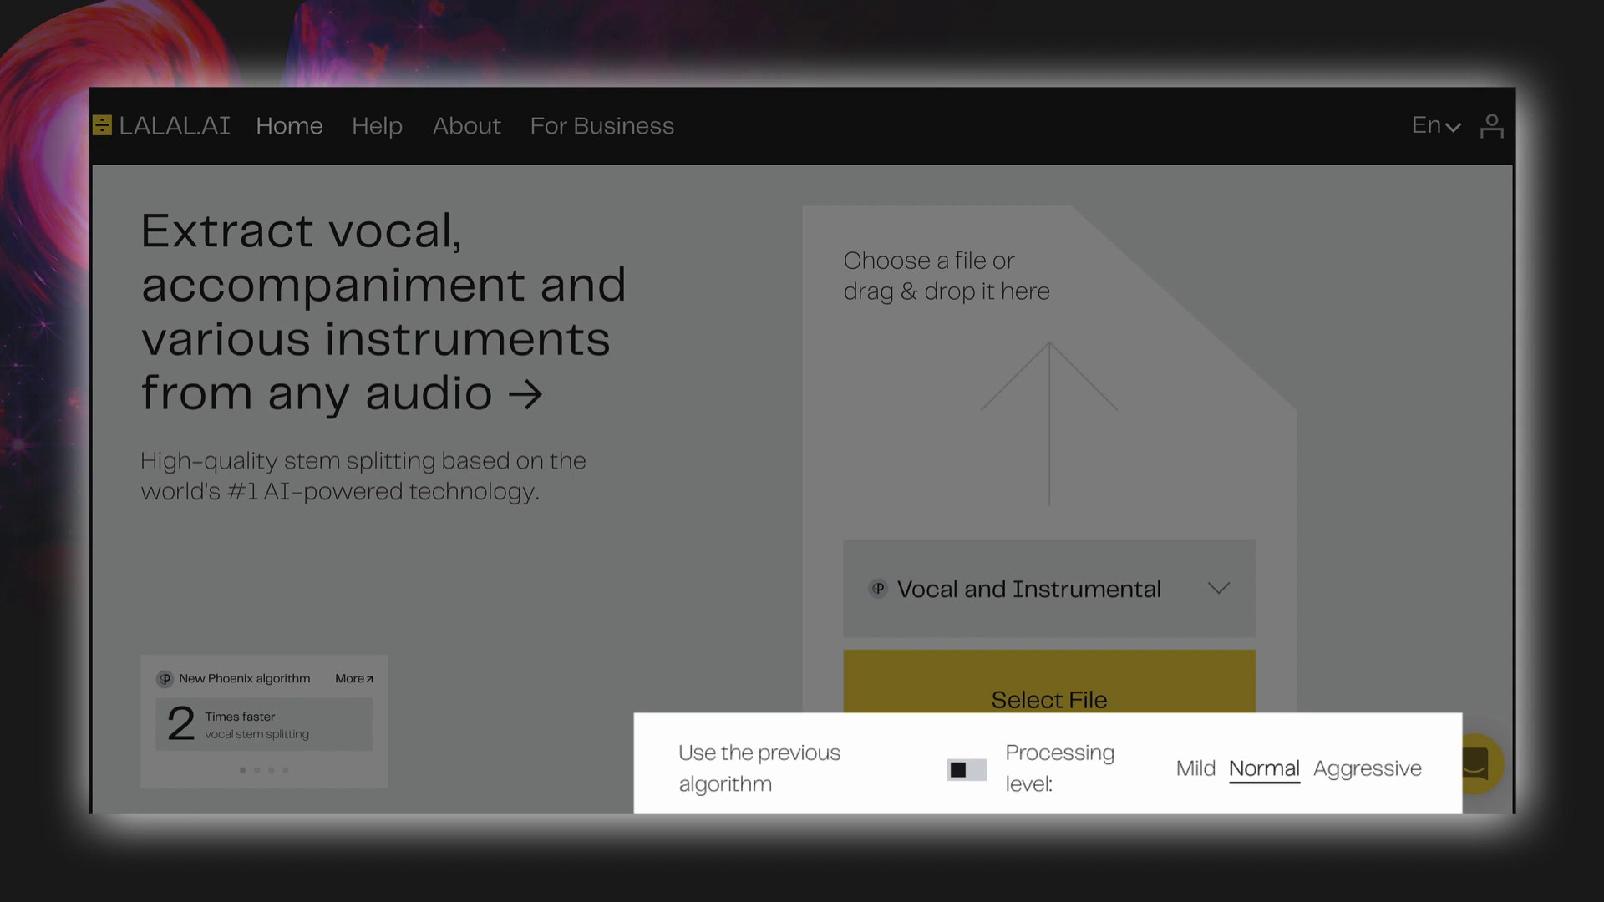
pyautogui.click(1196, 768)
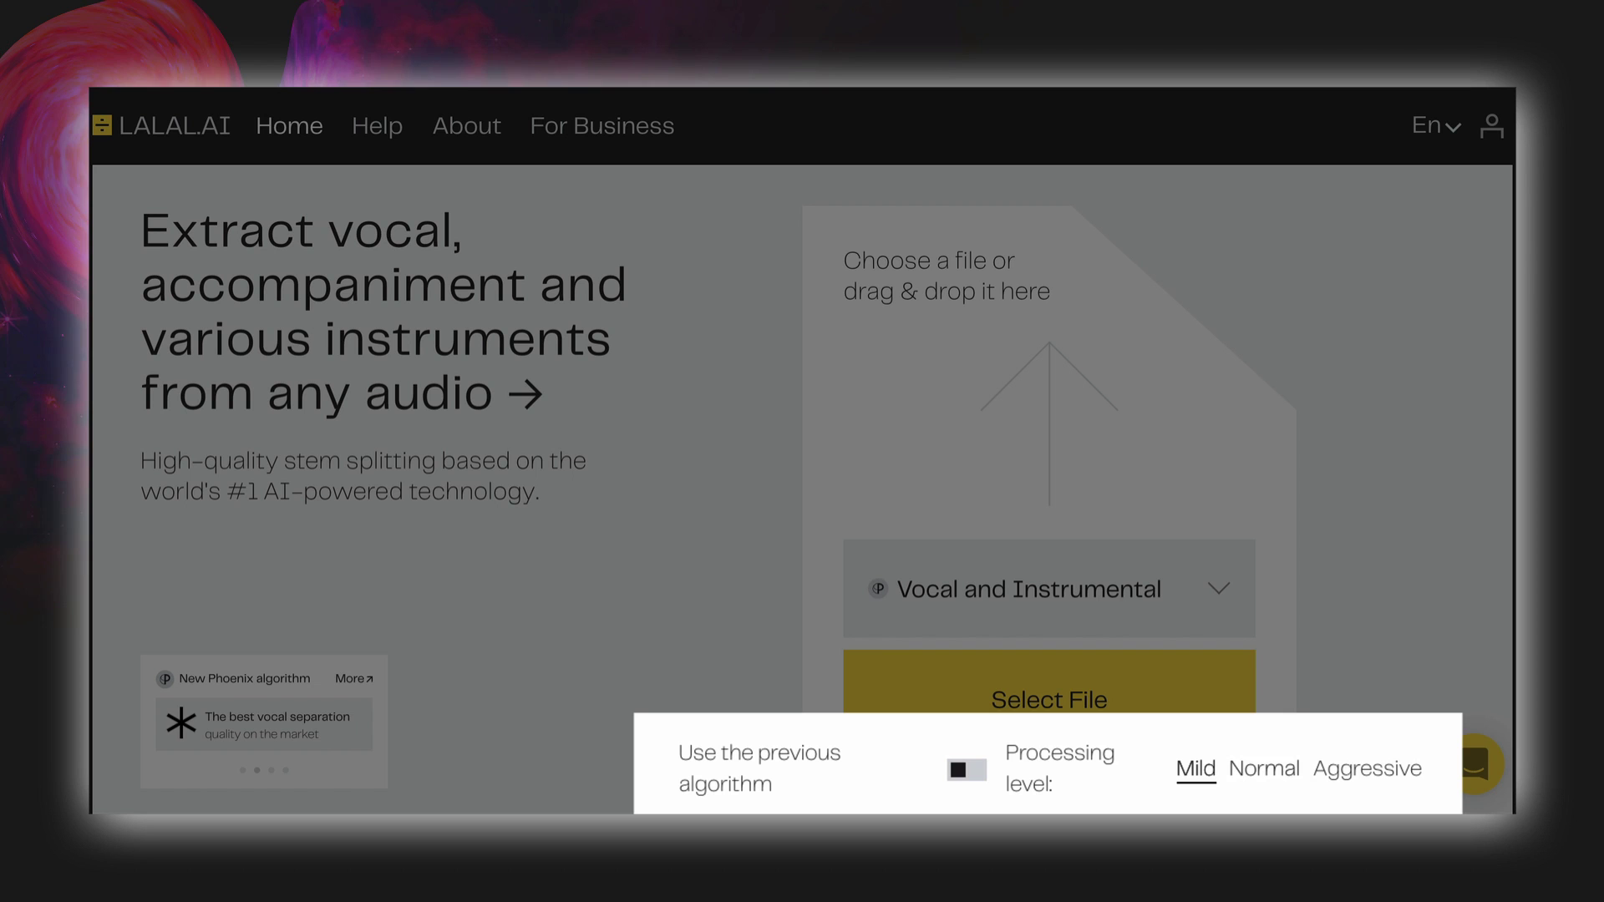
pyautogui.click(1367, 768)
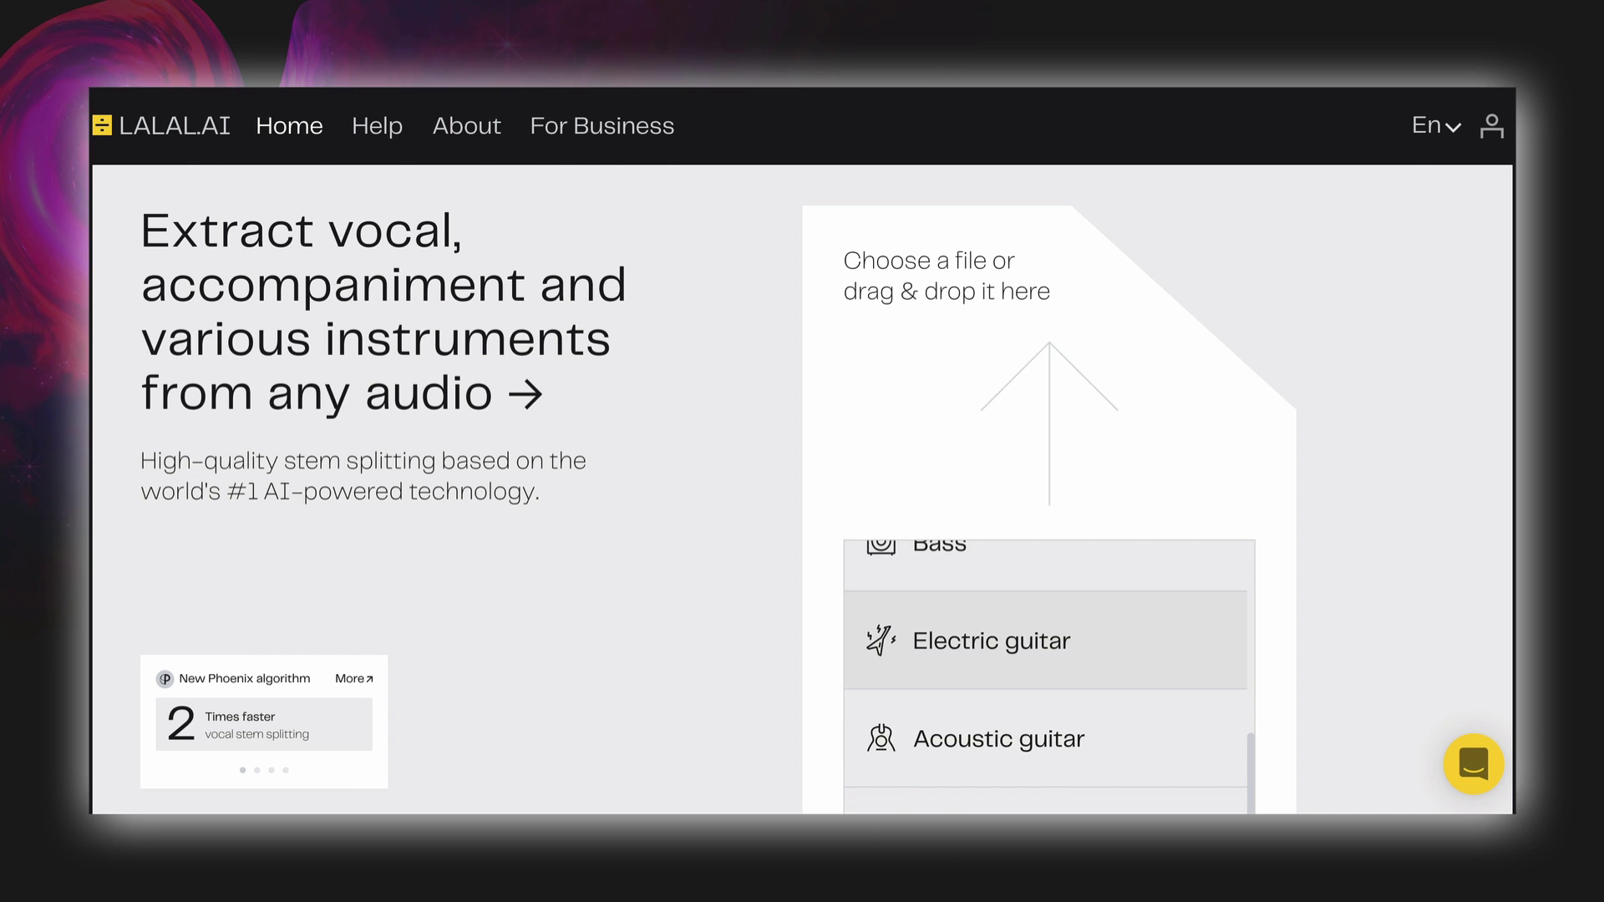
pyautogui.scroll(-7, 802, 451)
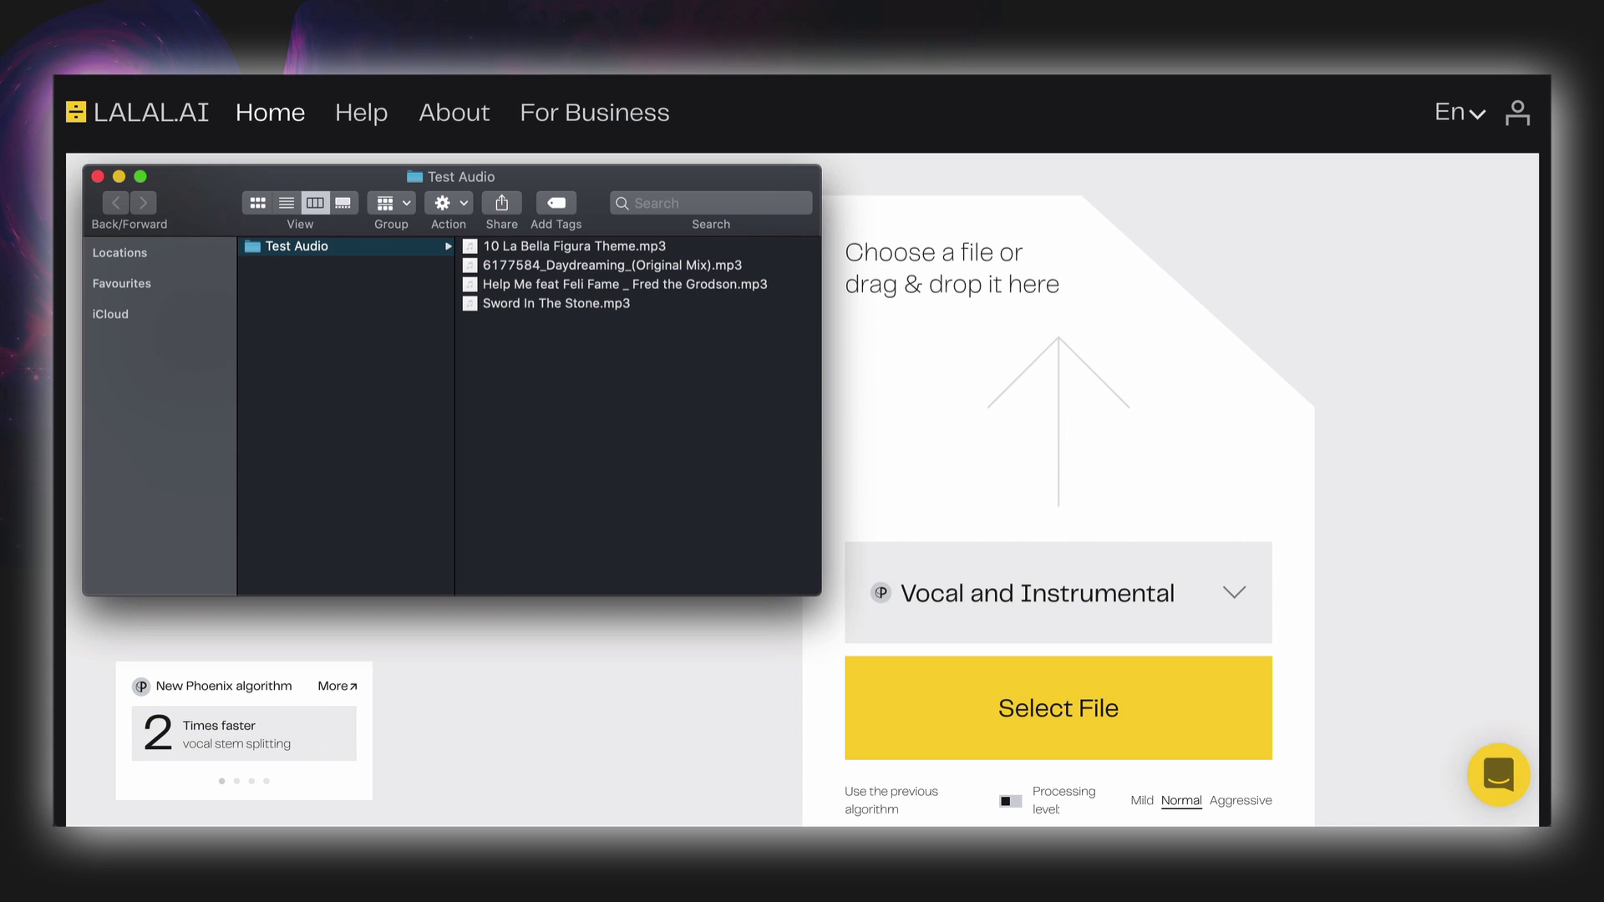
# Drag 6177584_Daydreaming_(Original Mix).mp3 from Test Audio onto the LALAL.AI drop zone
pyautogui.moveTo(535, 265); pyautogui.dragTo(886, 423)
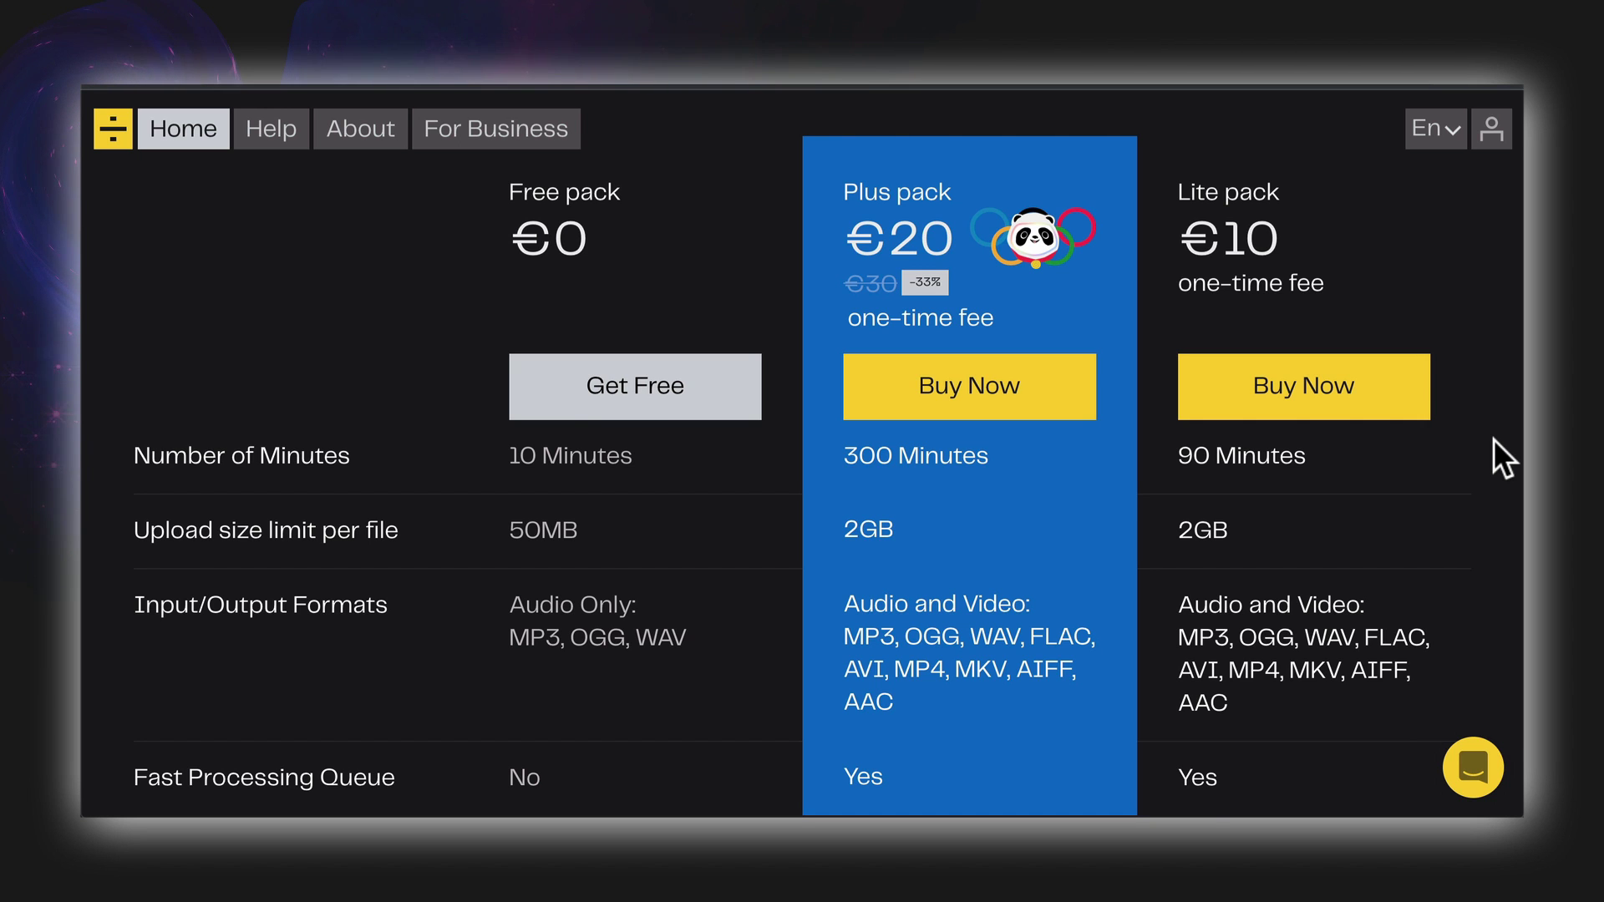
# Scroll back up to the generated Vocal and Instrumental previews of the uploaded track
pyautogui.scroll(10, 1494, 440)
pyautogui.scroll(15, 1492, 439)
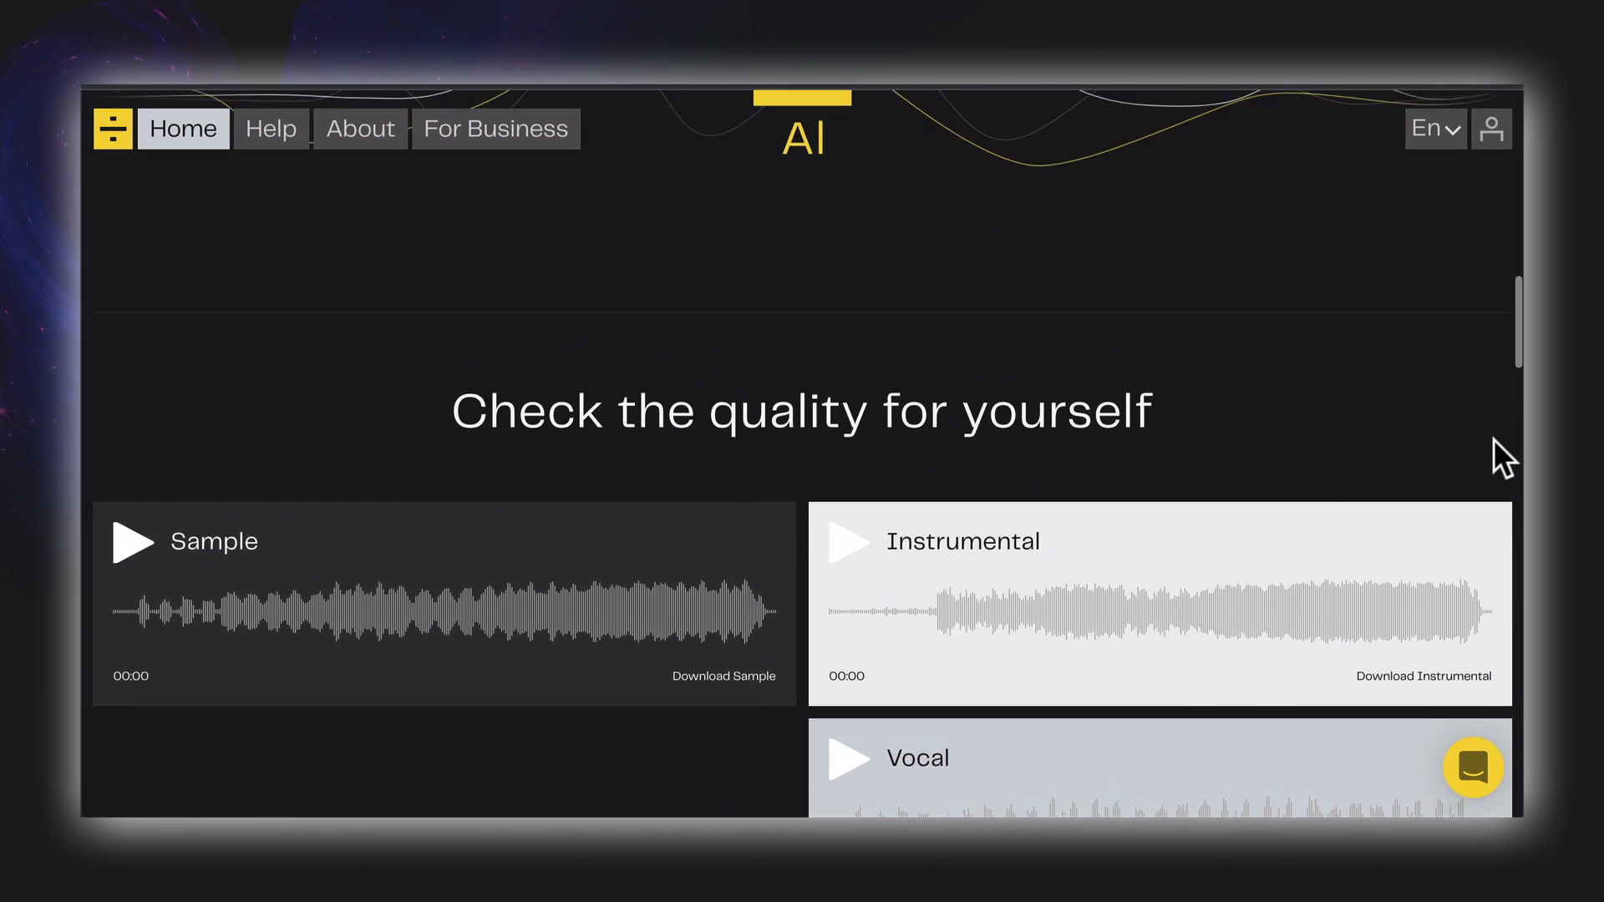
pyautogui.scroll(3, 1492, 439)
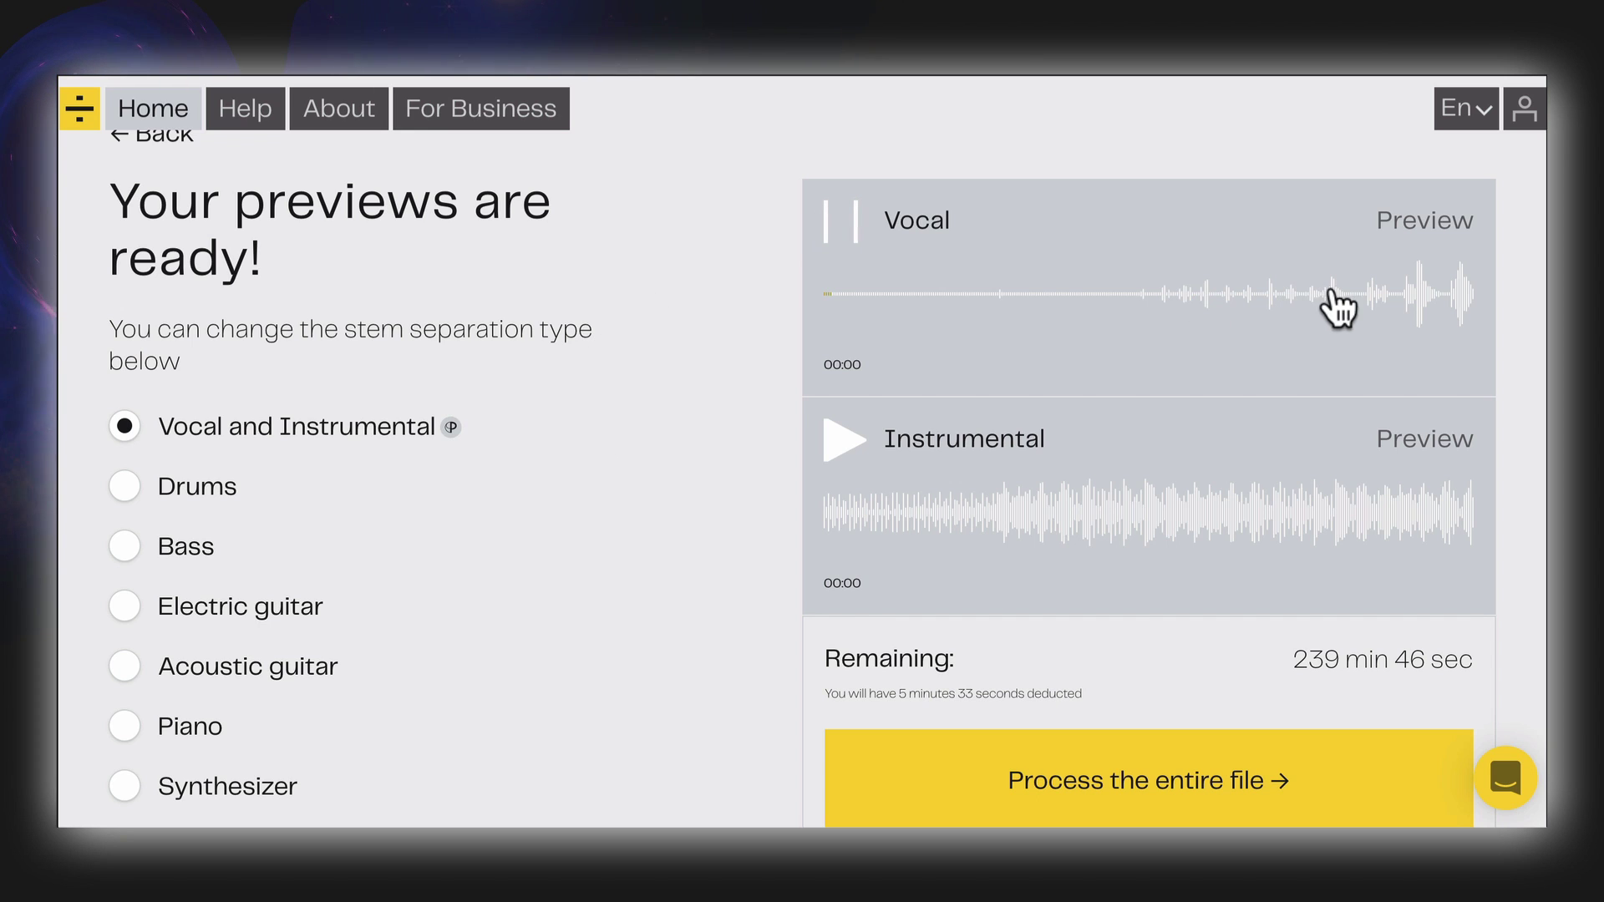
pyautogui.click(1412, 296)
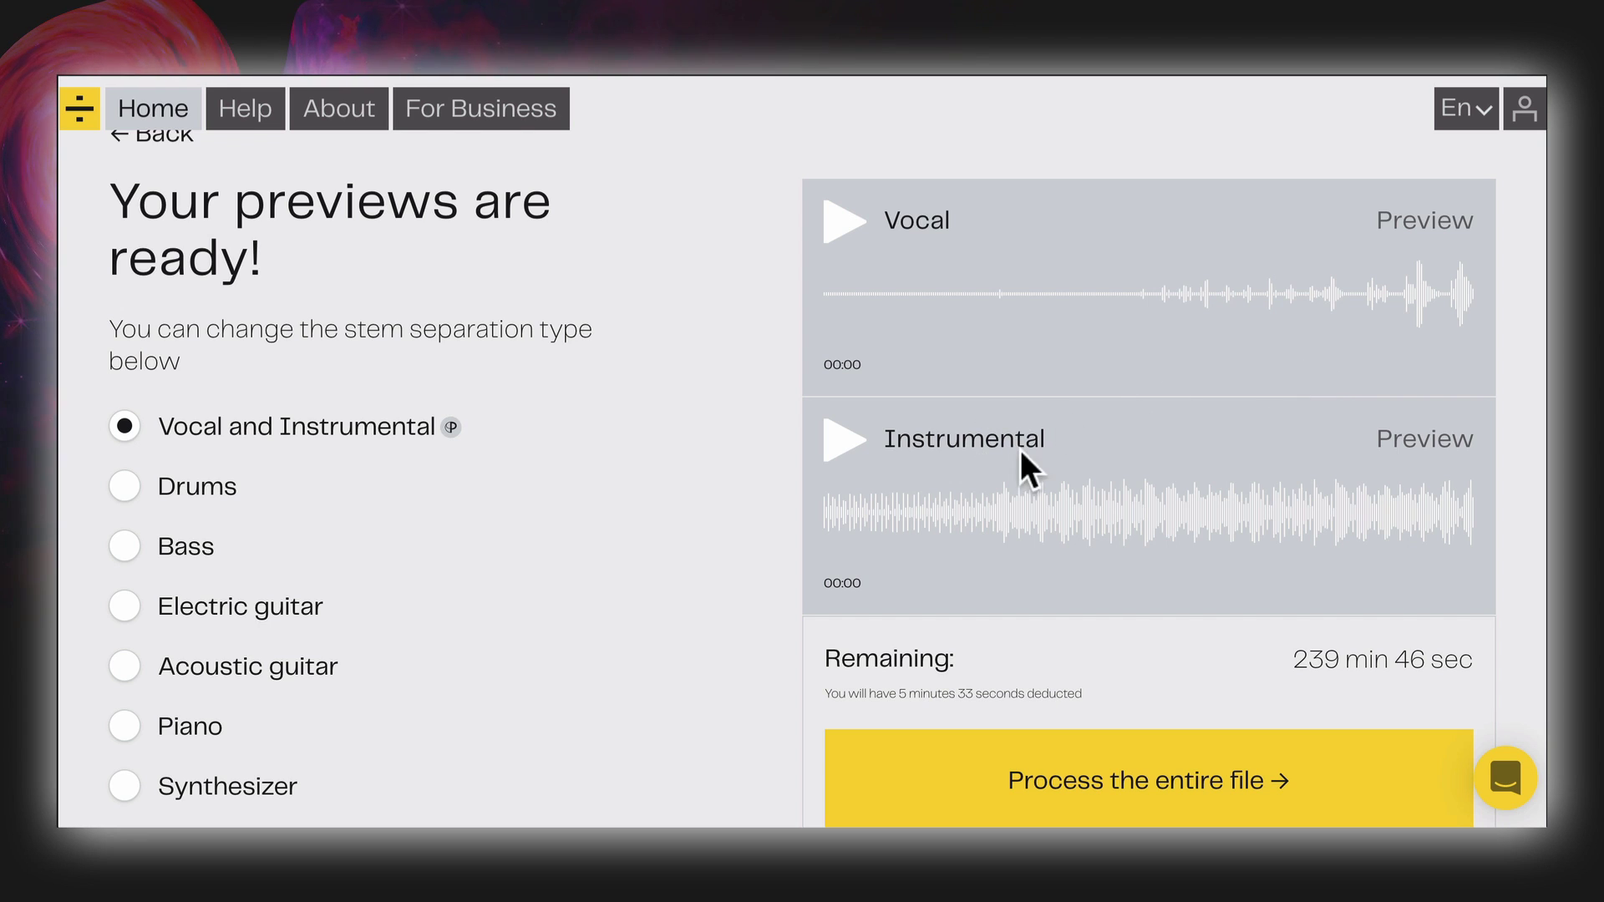
pyautogui.click(845, 447)
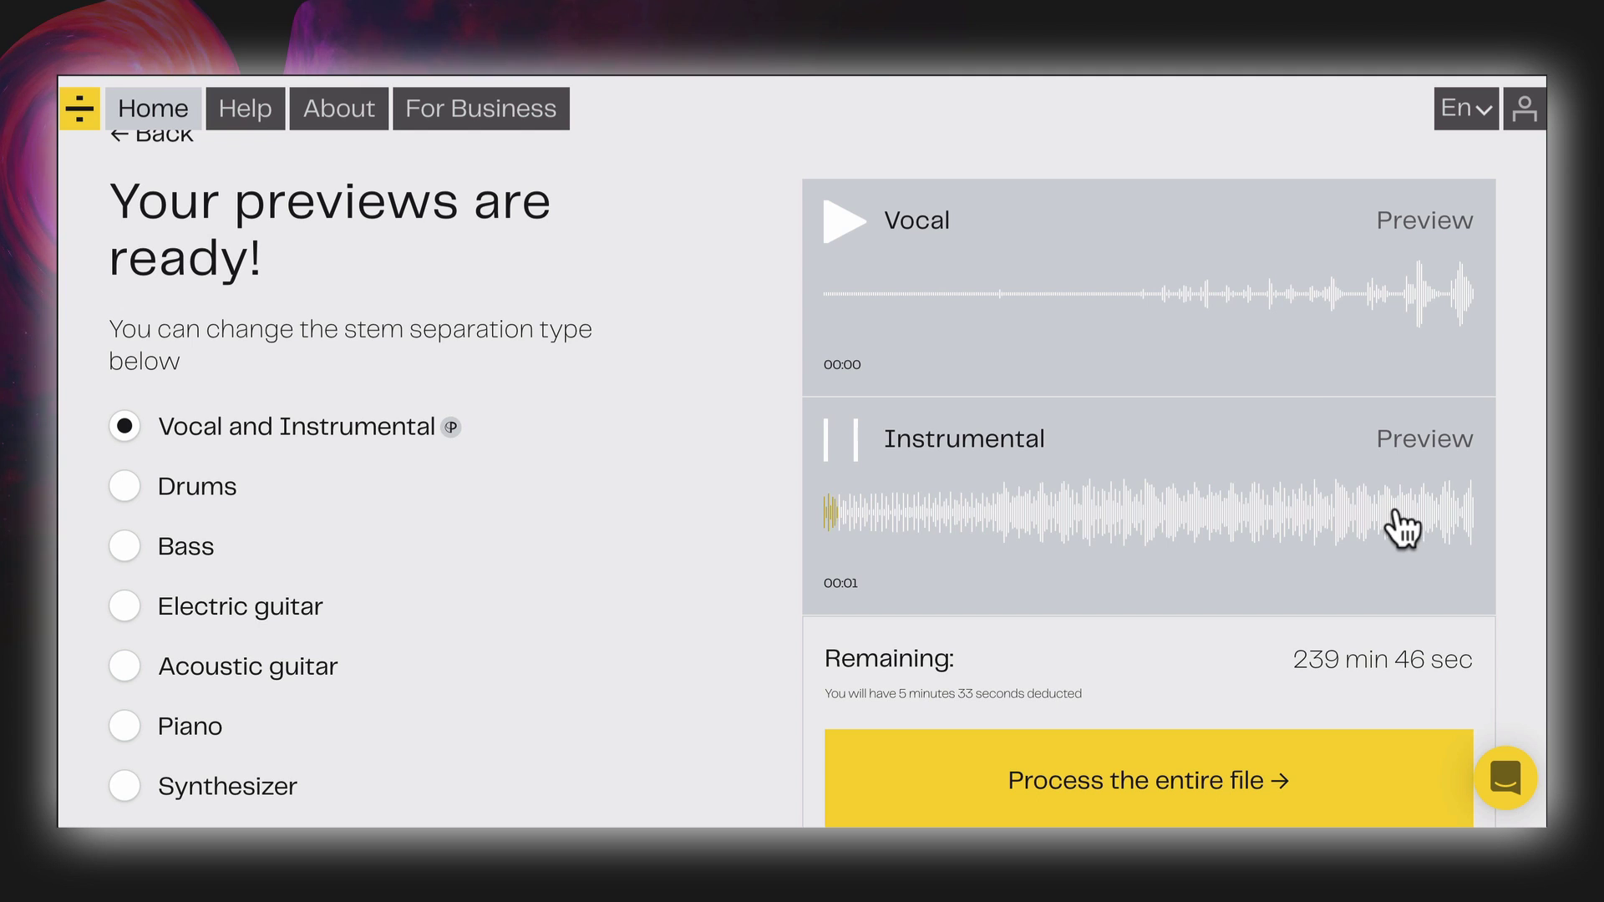
pyautogui.click(1403, 514)
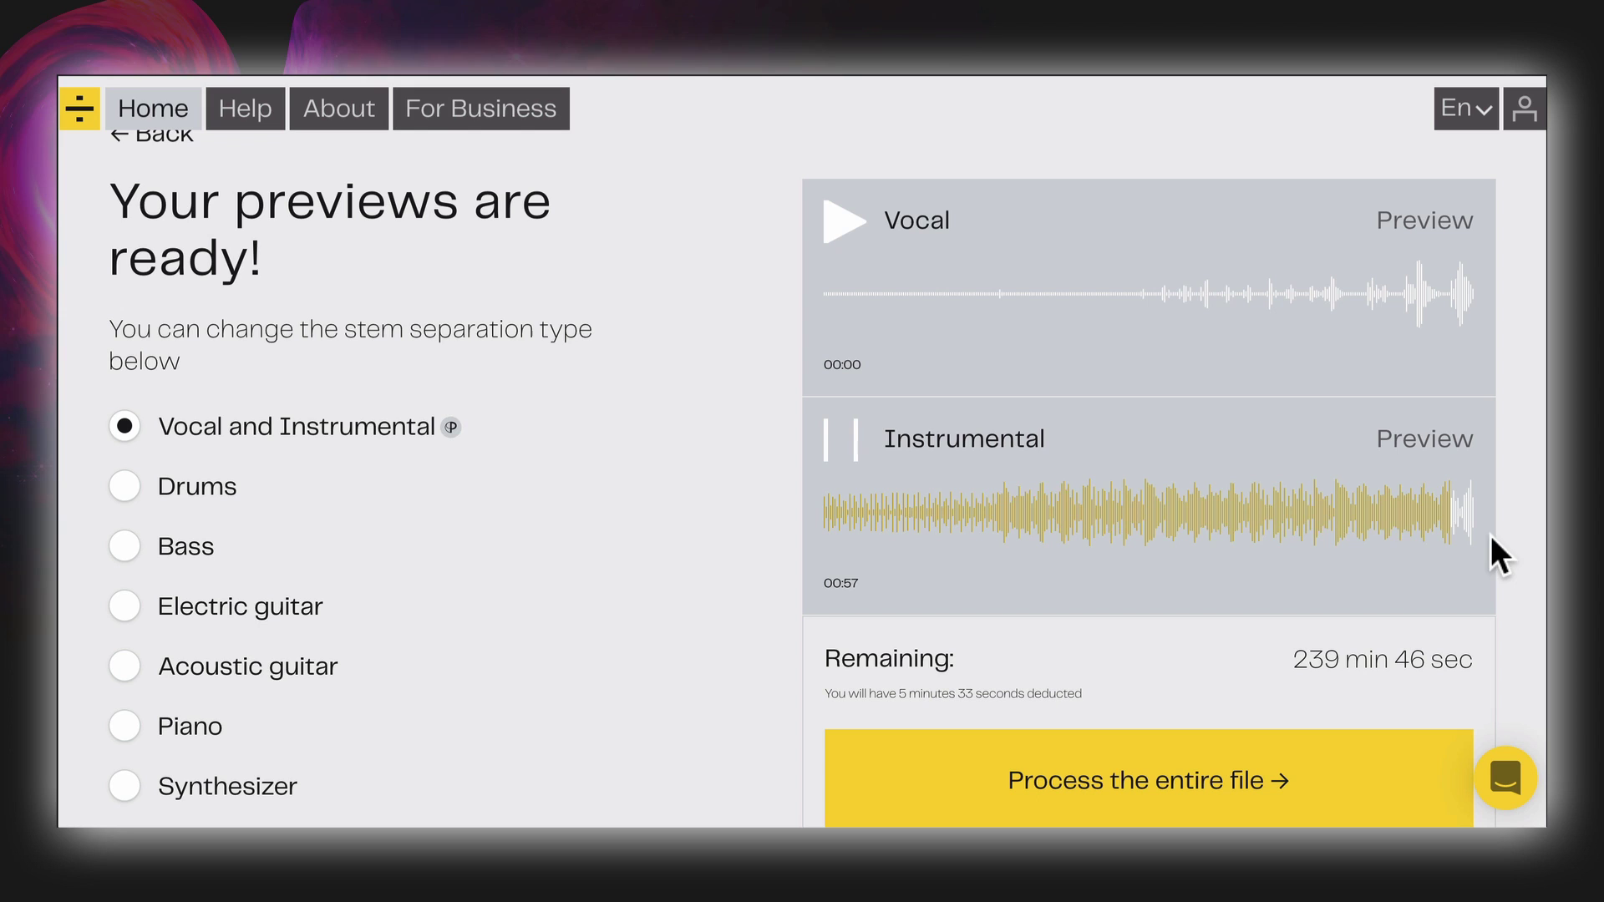
pyautogui.click(833, 451)
pyautogui.click(833, 451)
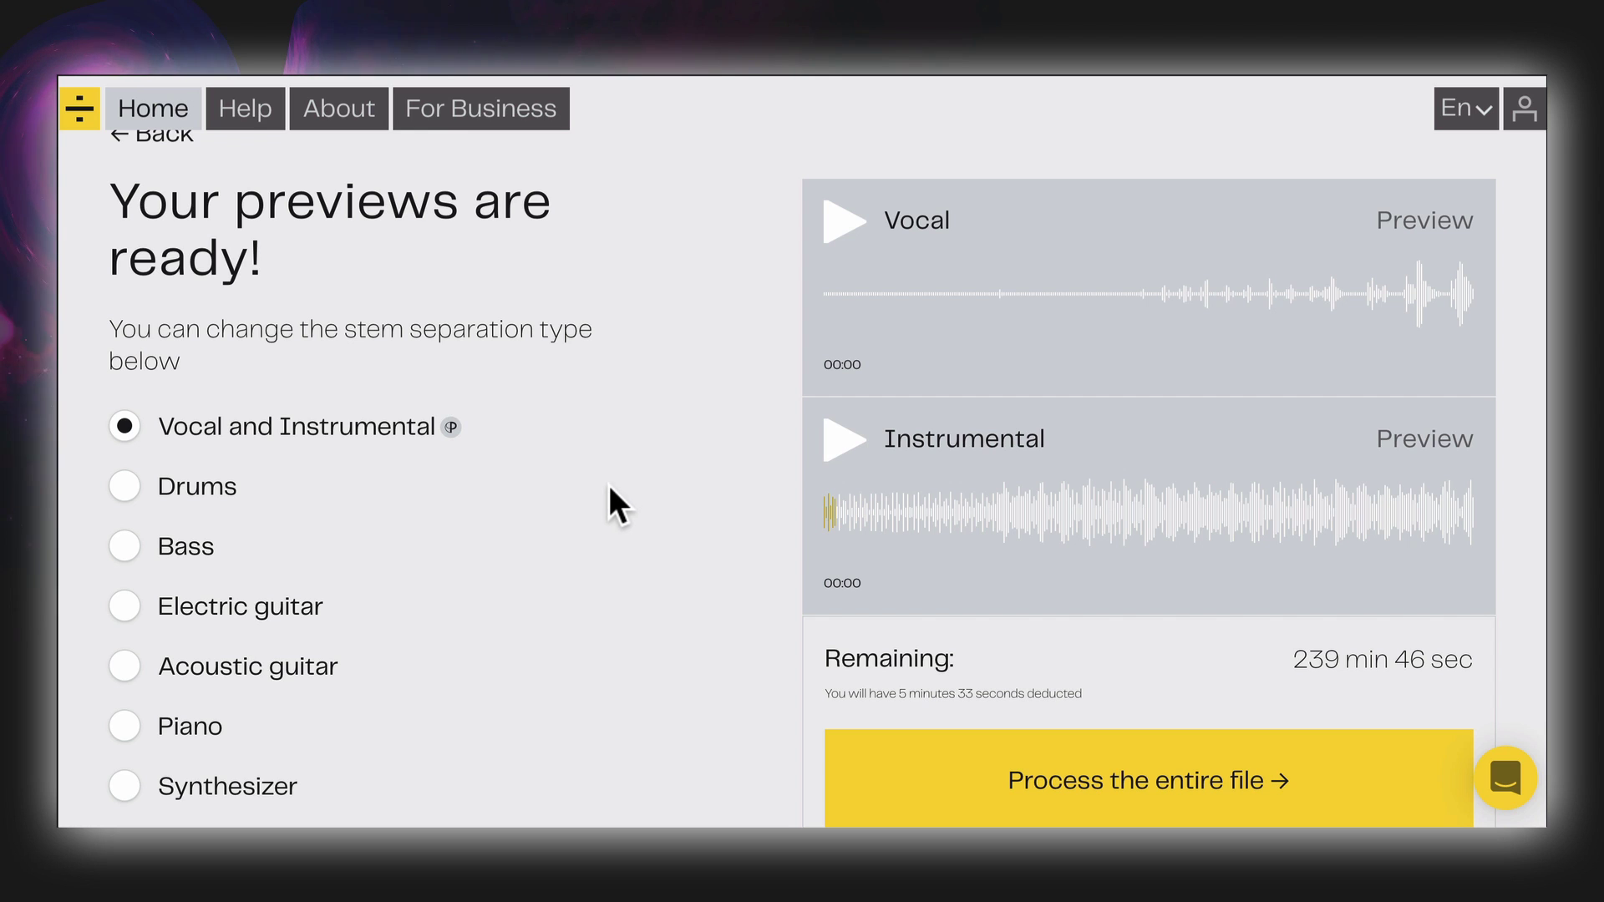
pyautogui.scroll(-2, 608, 485)
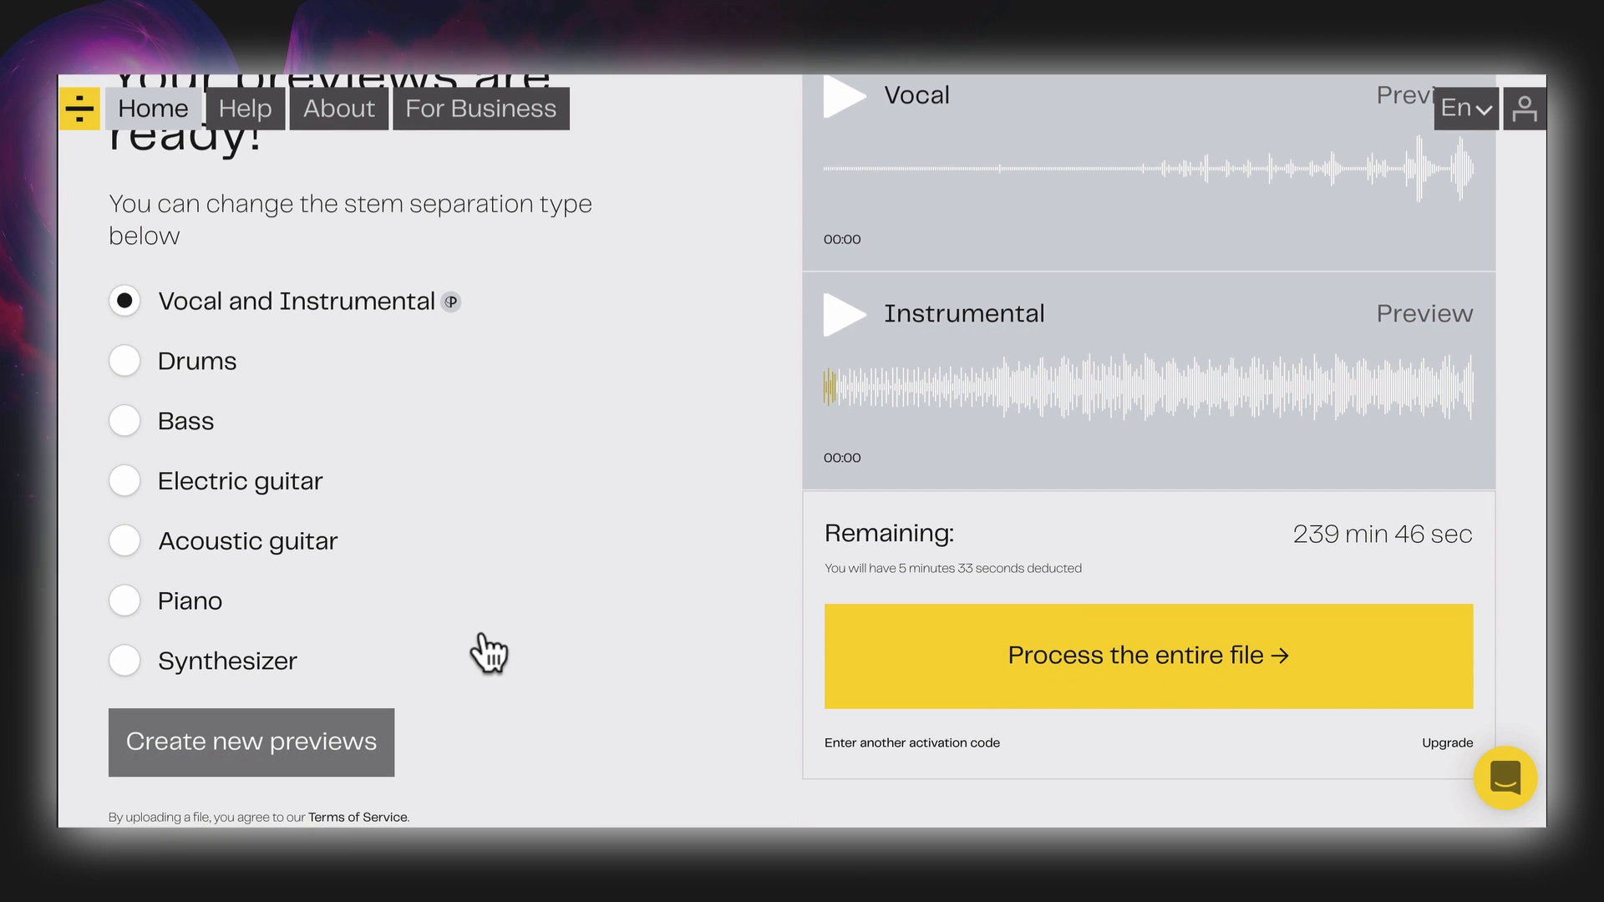
pyautogui.scroll(2, 530, 633)
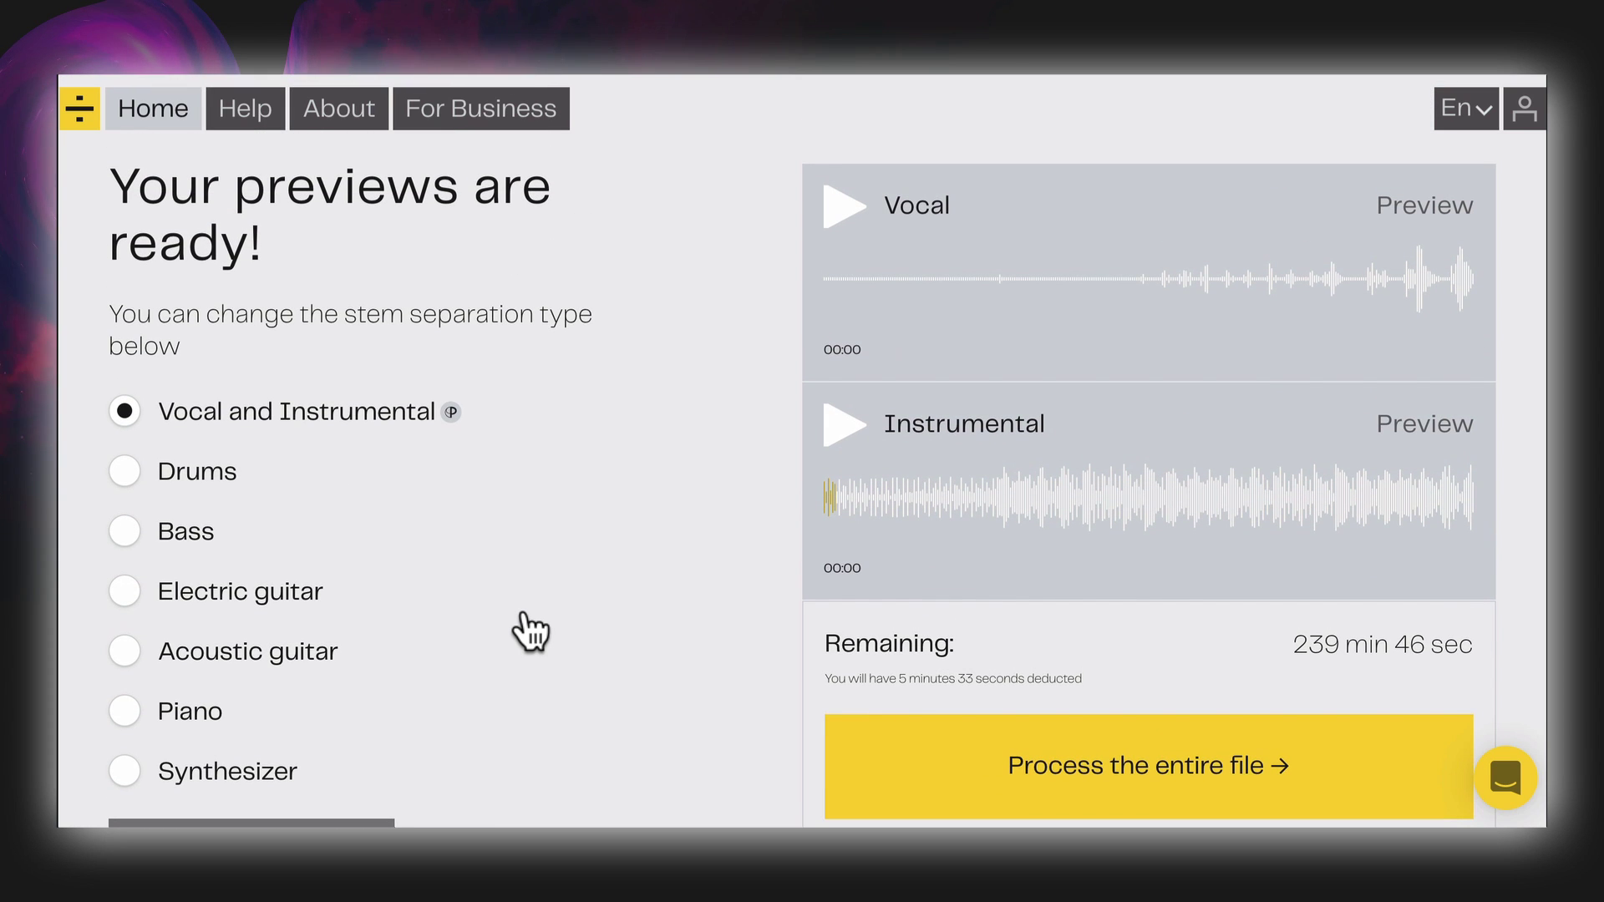
# Process the entire Daydreaming file into full-length 05:33 Vocal and Instrumental stems
pyautogui.click(1256, 781)
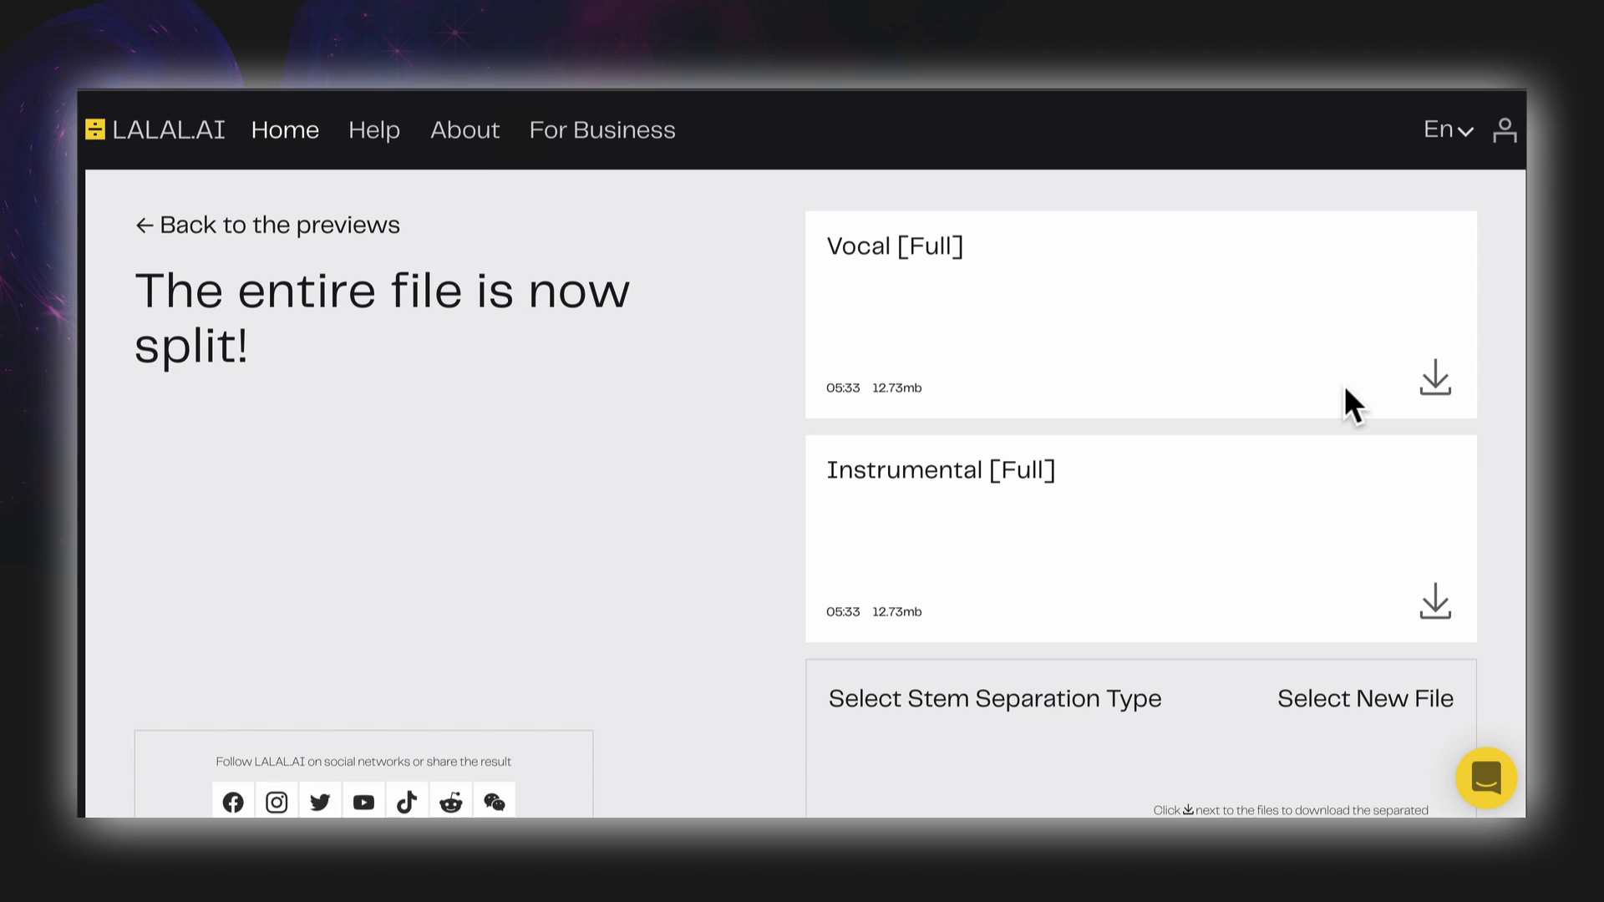
# Download the Vocal [Full] and Instrumental [Full] stems as mp3 files
pyautogui.click(1434, 380)
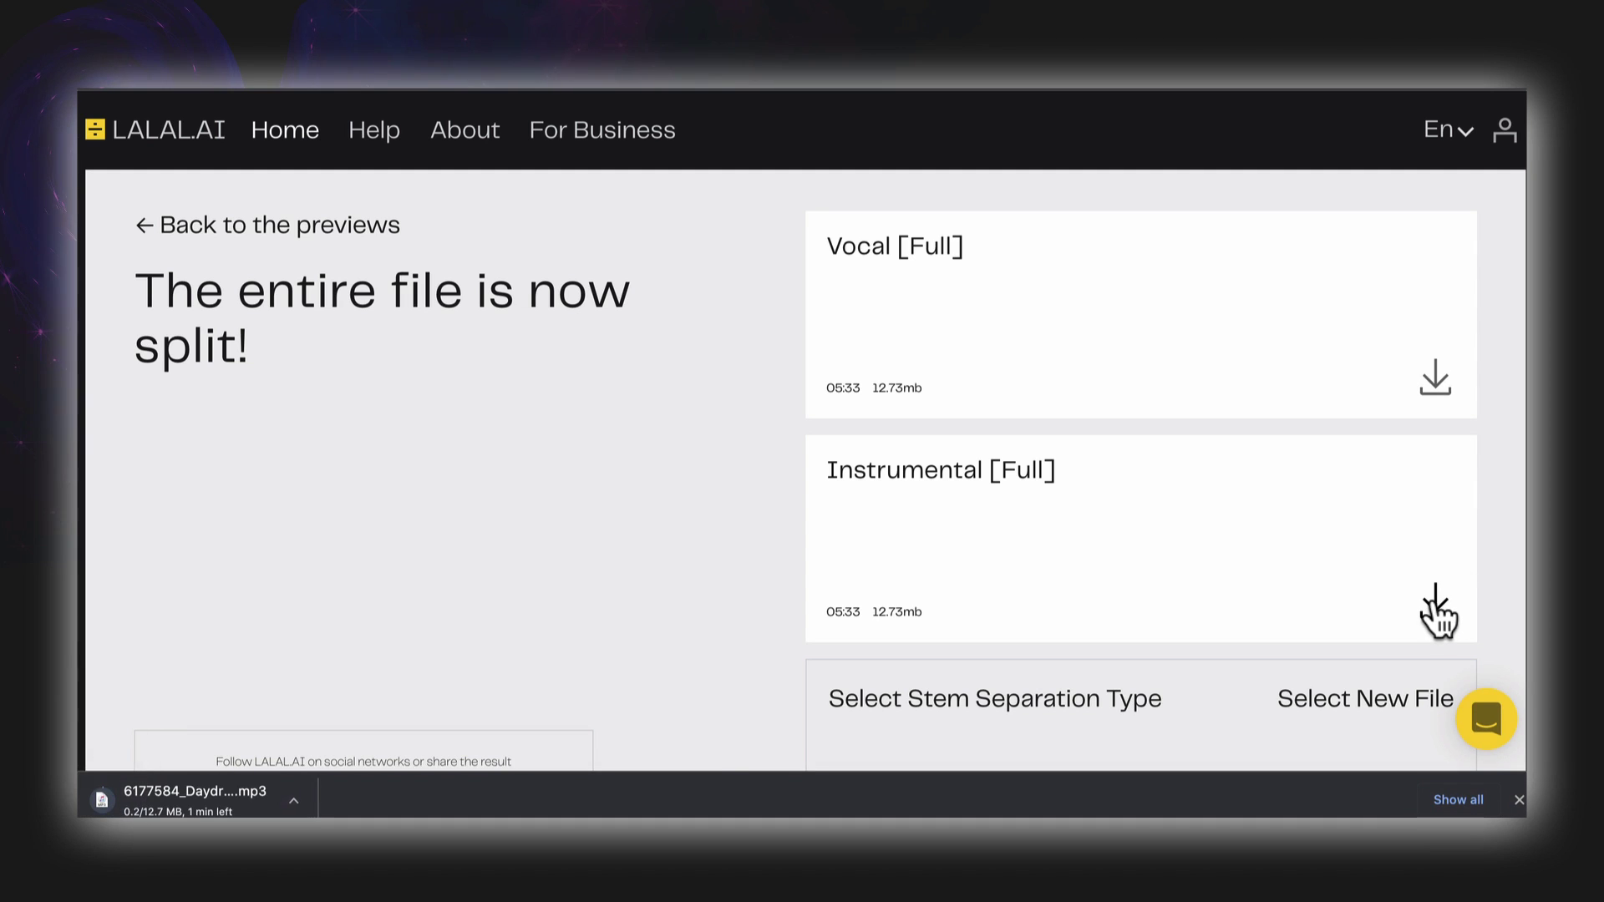
pyautogui.click(1435, 610)
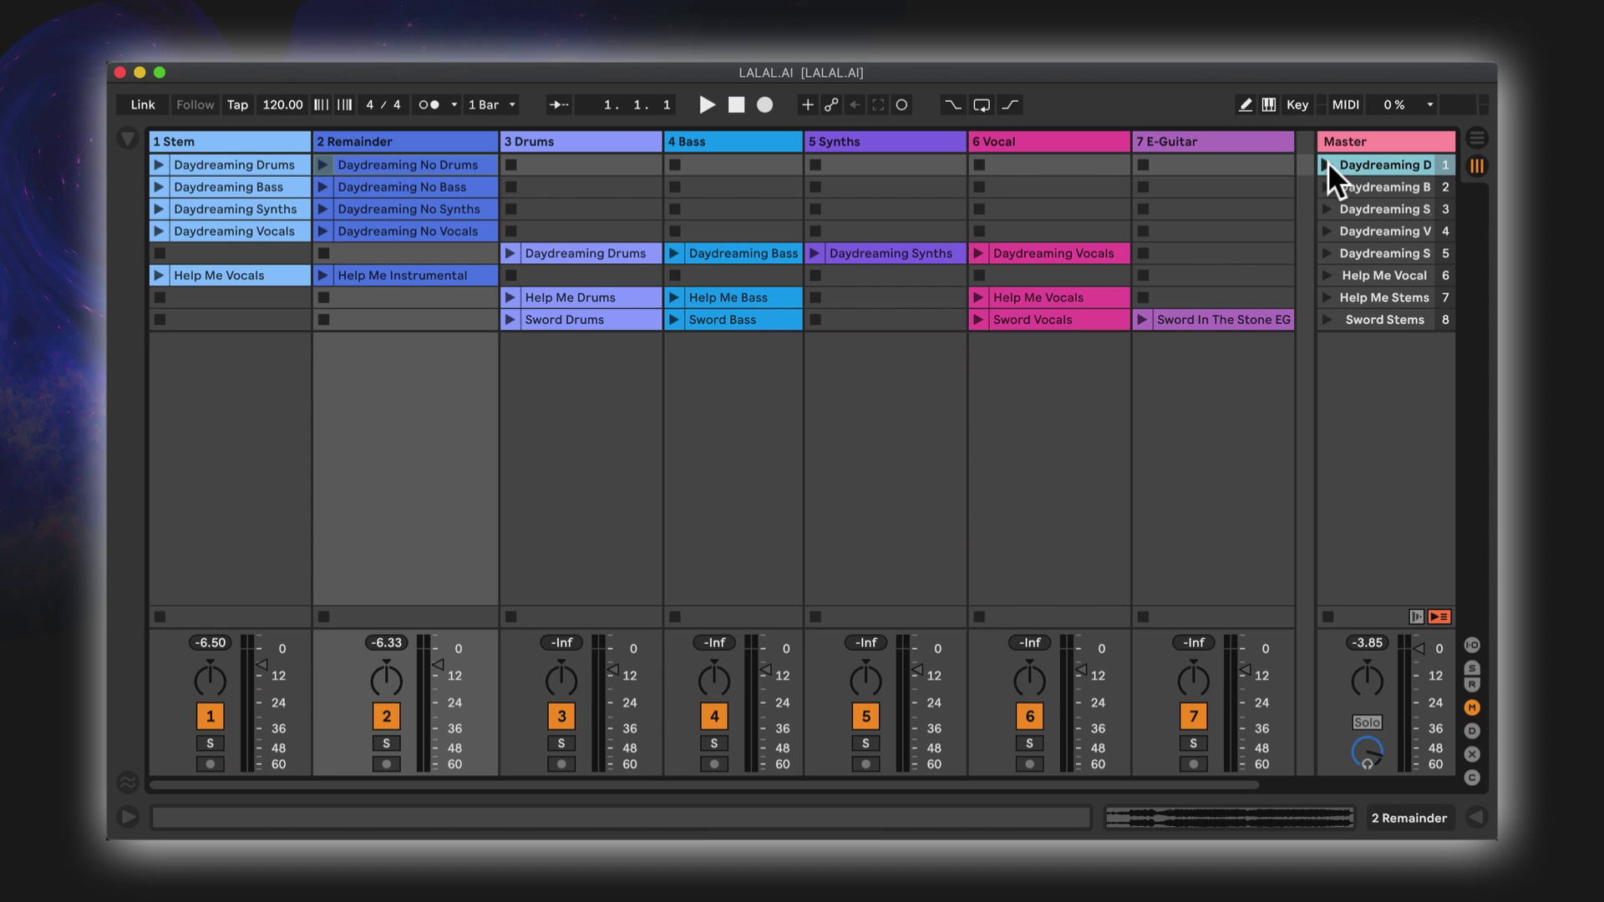
# Launch the first Daydreaming scene, jump to bar 63, and solo Stem, then Remainder
pyautogui.click(1327, 165)
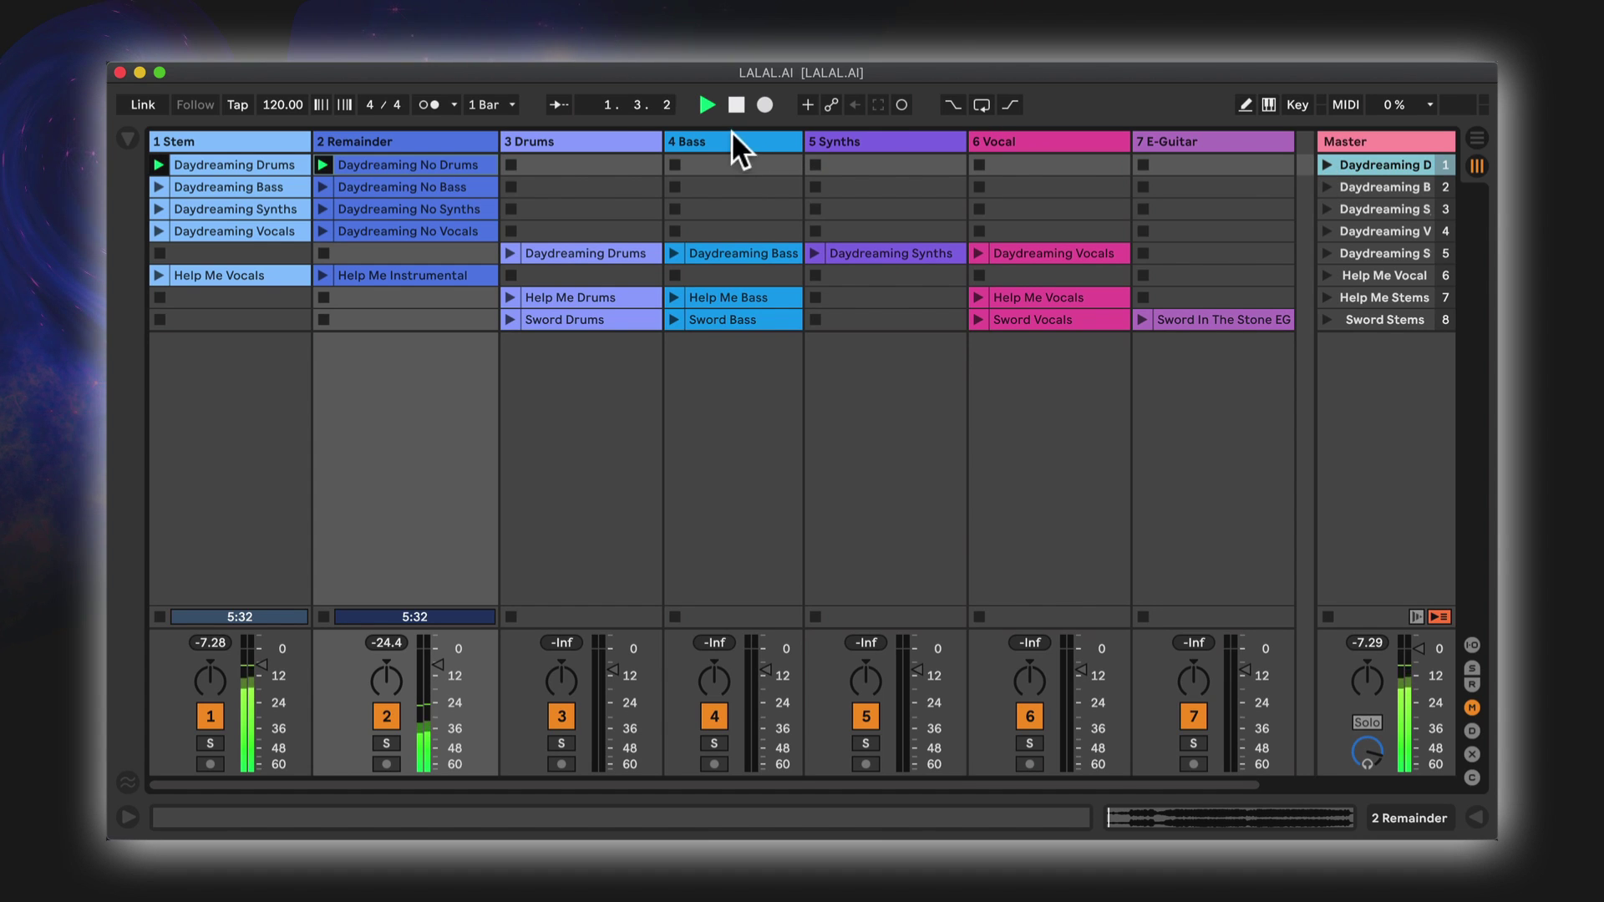
pyautogui.click(600, 103)
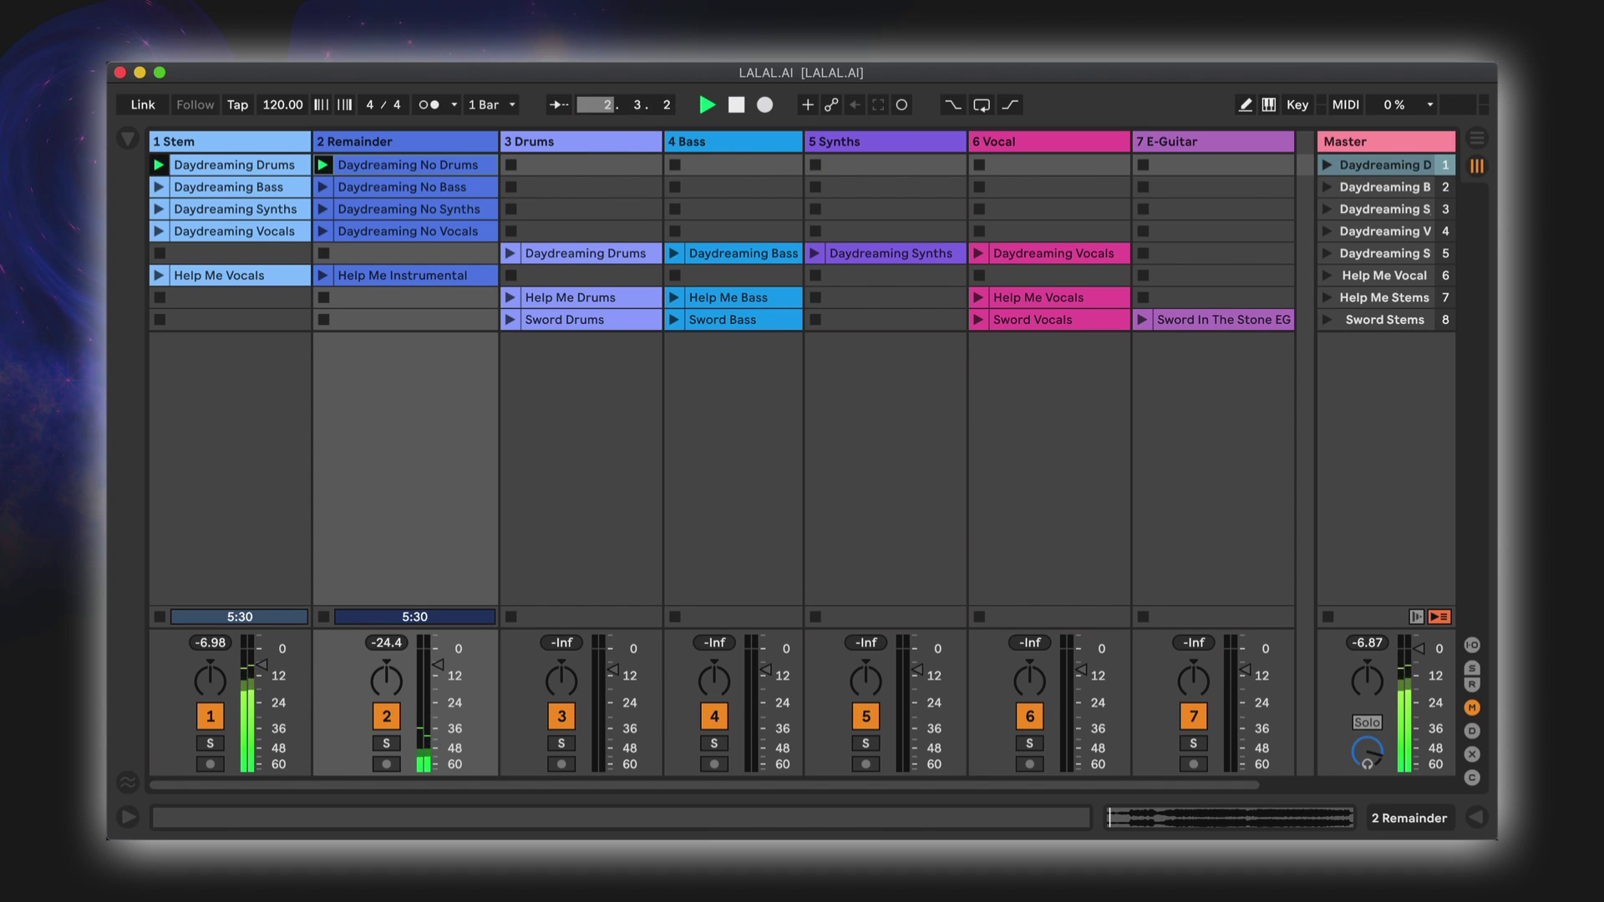
pyautogui.write('63')
pyautogui.press('Return')
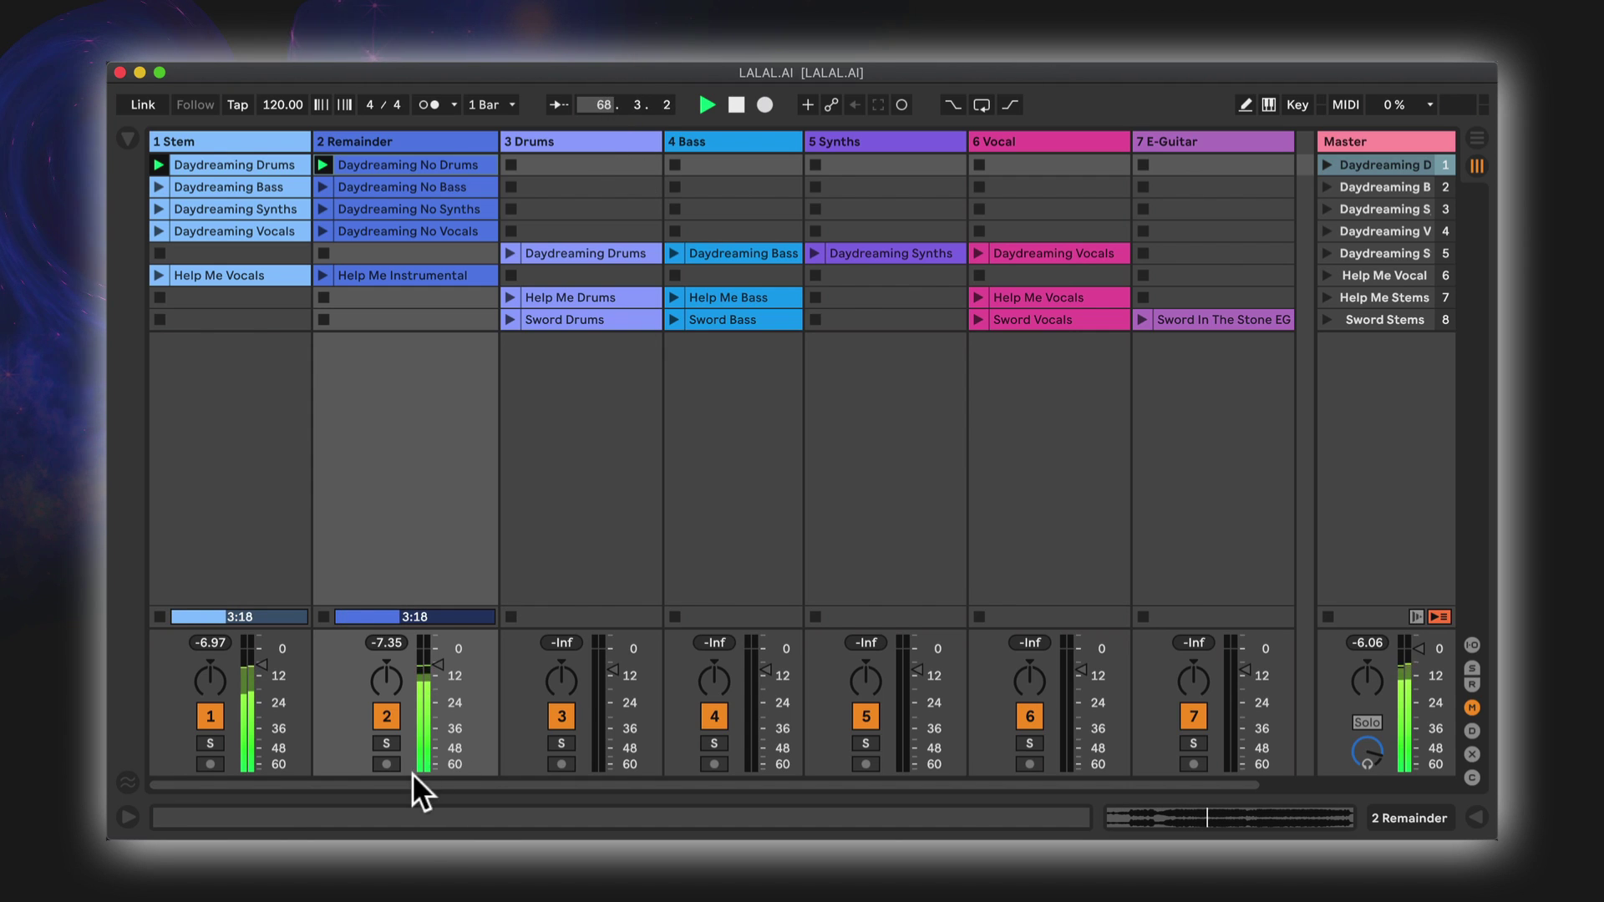
pyautogui.click(209, 741)
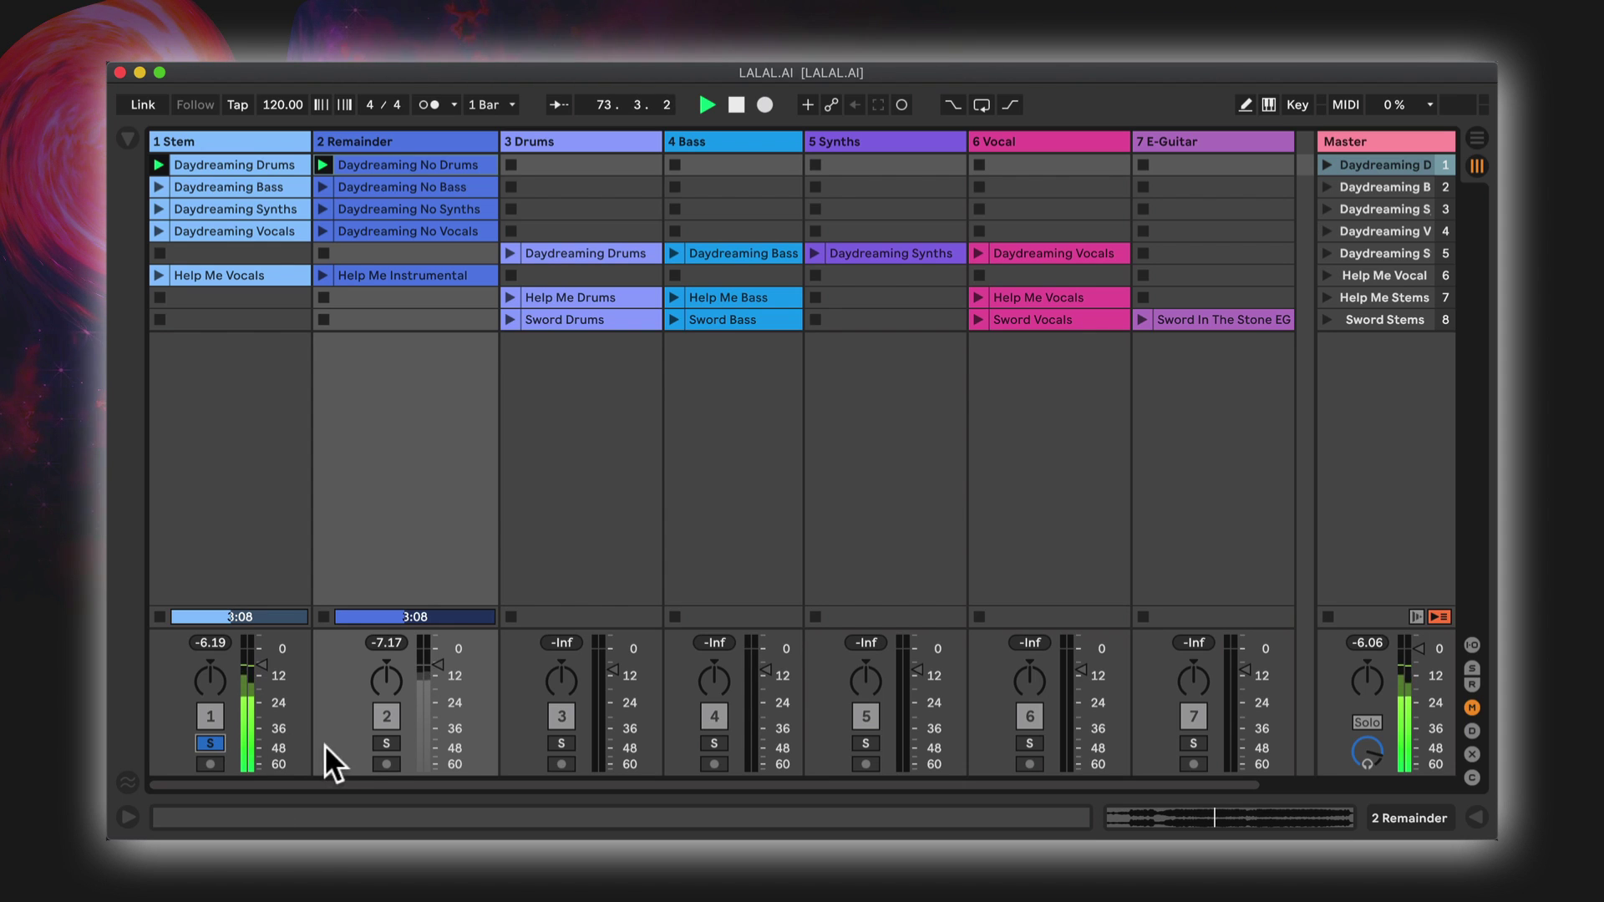
pyautogui.click(385, 742)
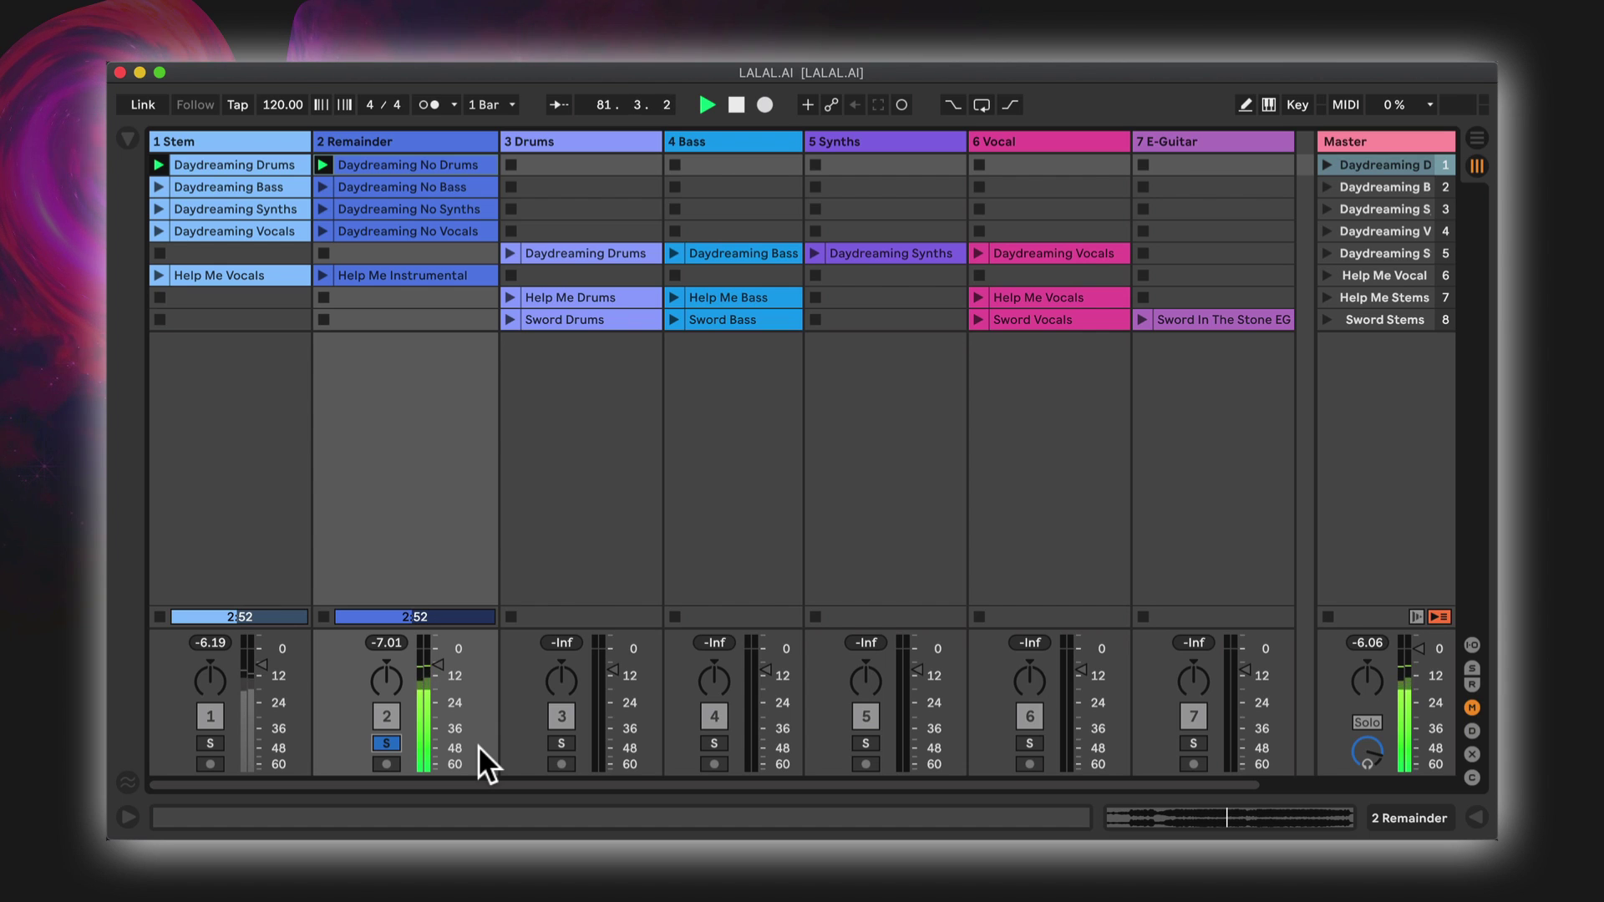
# Launch the Daydreaming Bass scene and jump playback ahead to around bar 120
pyautogui.click(1326, 185)
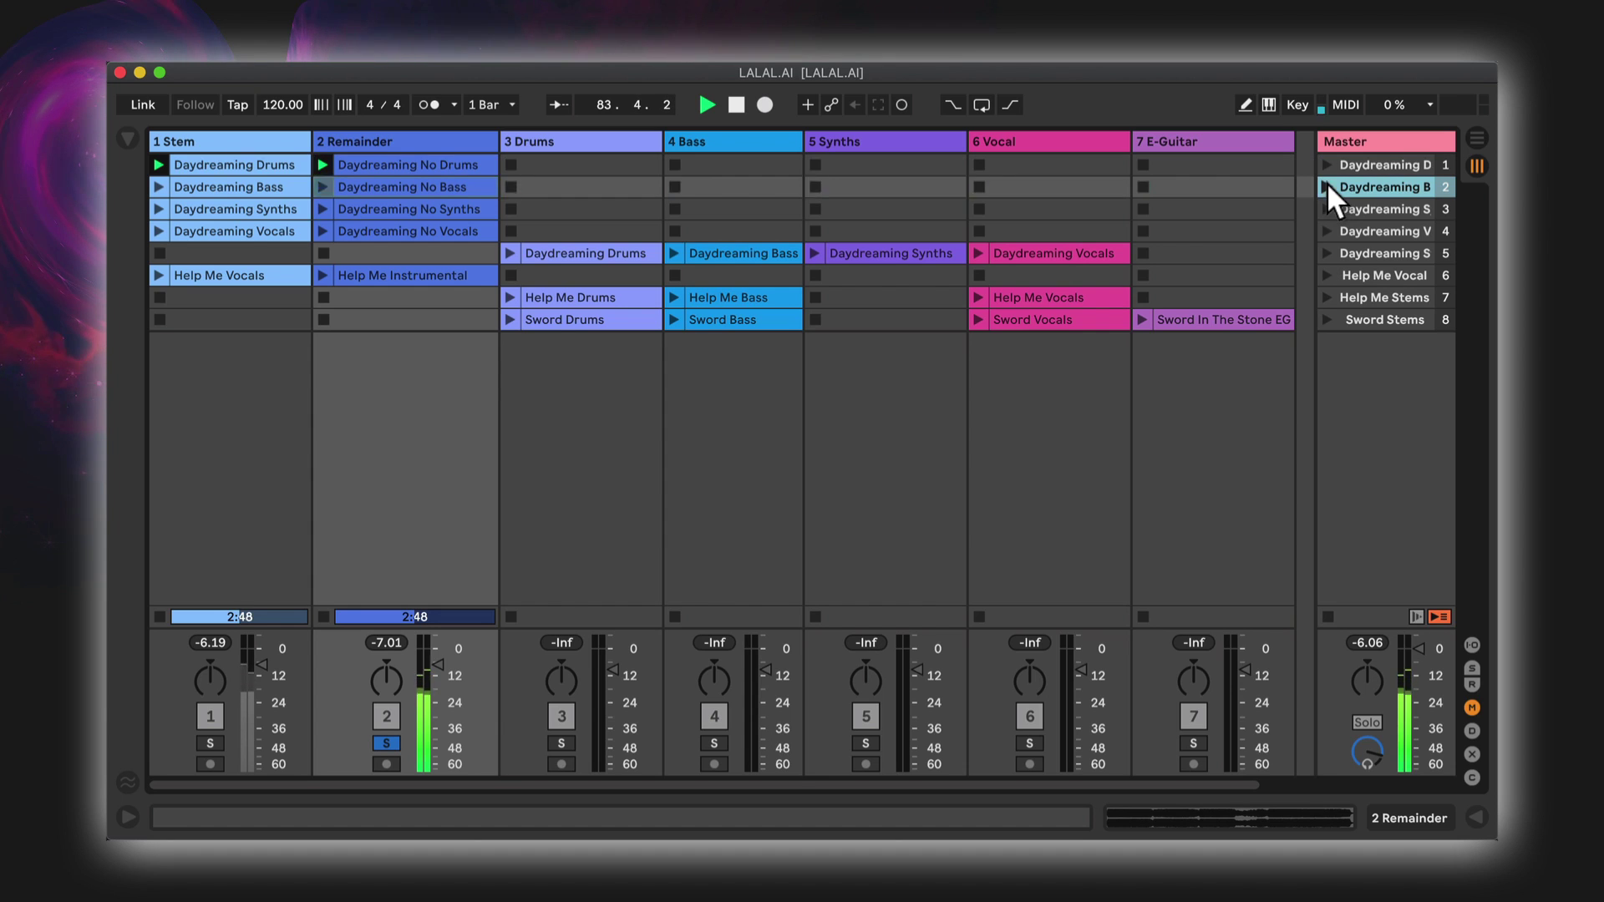
pyautogui.click(601, 105)
pyautogui.moveTo(601, 104); pyautogui.dragTo(598, 98)
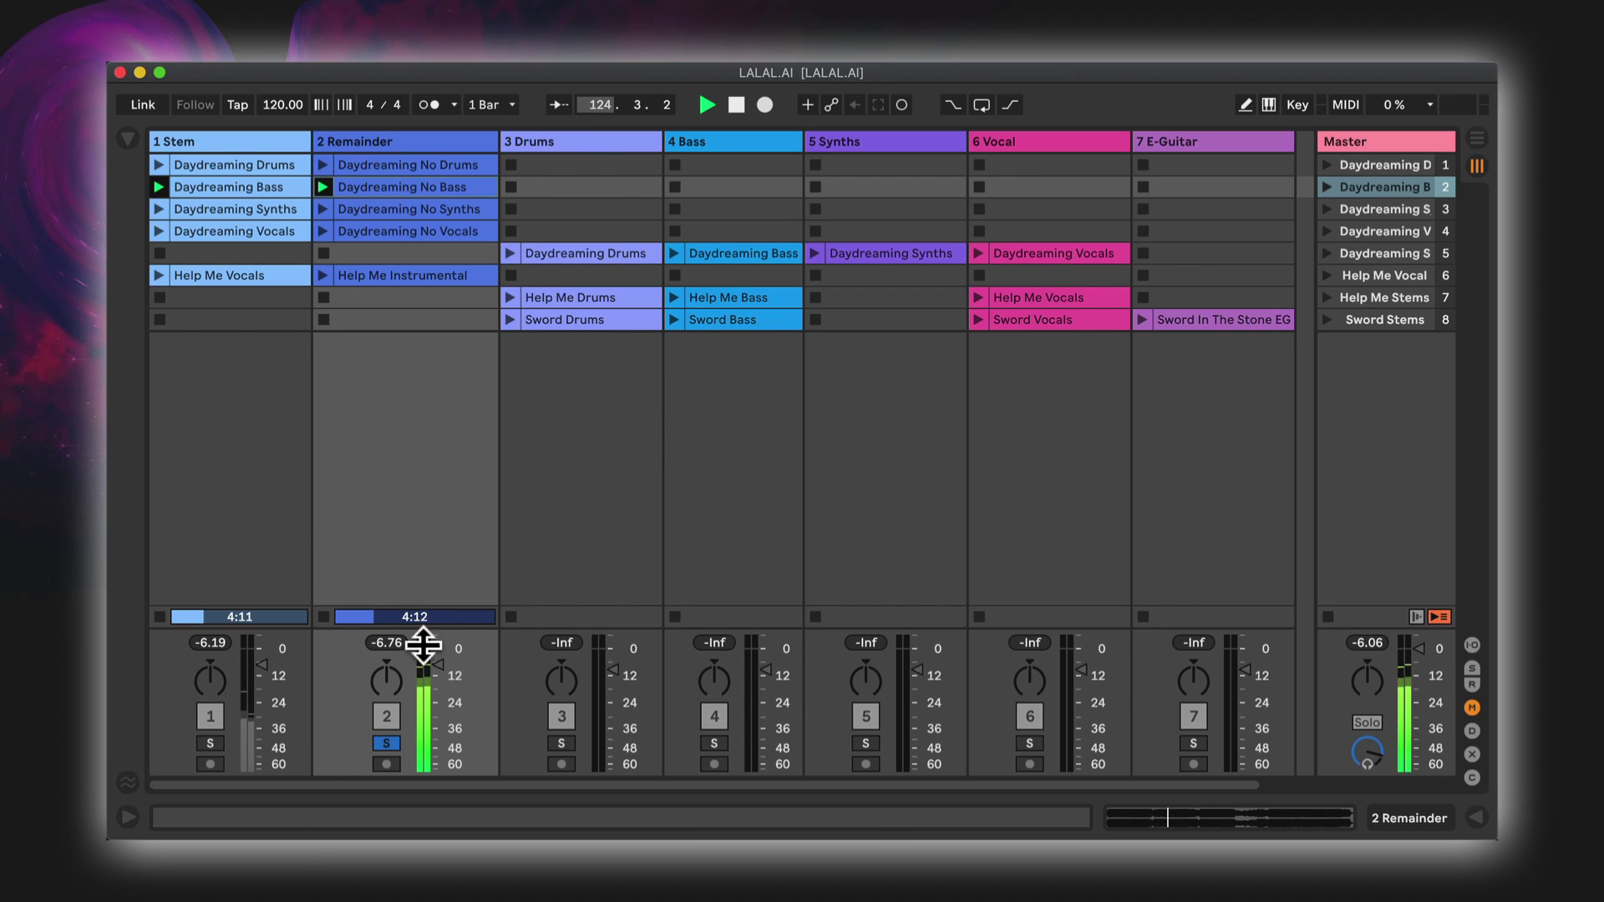
# Solo Stem, then Remainder, clear the solo, and launch the Daydreaming Synths scene
pyautogui.click(211, 740)
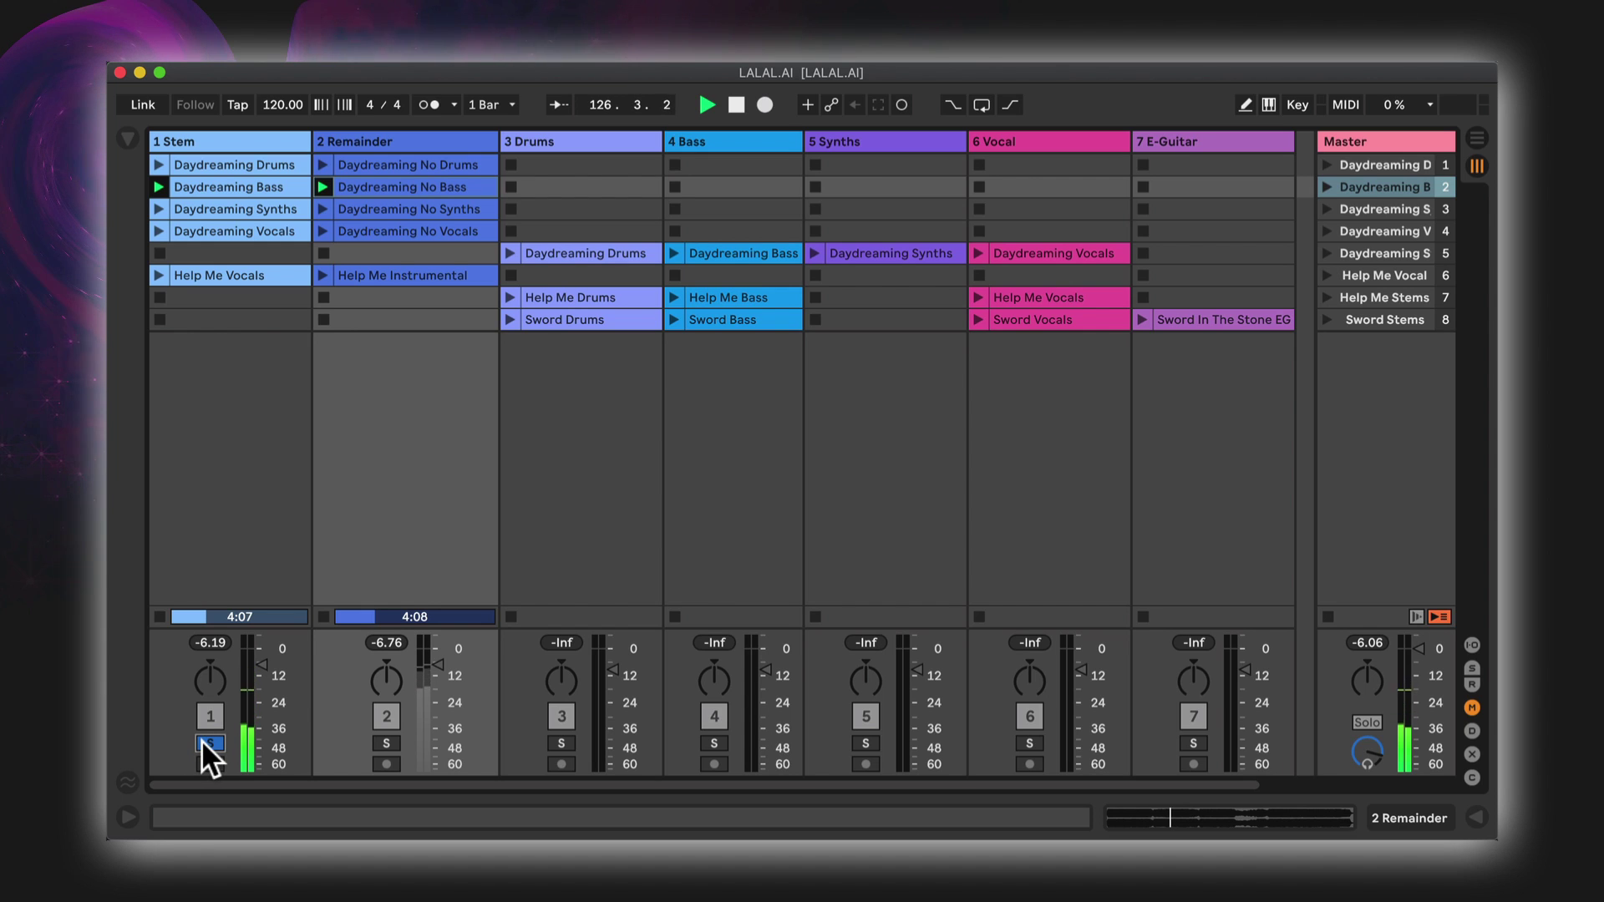
pyautogui.click(384, 742)
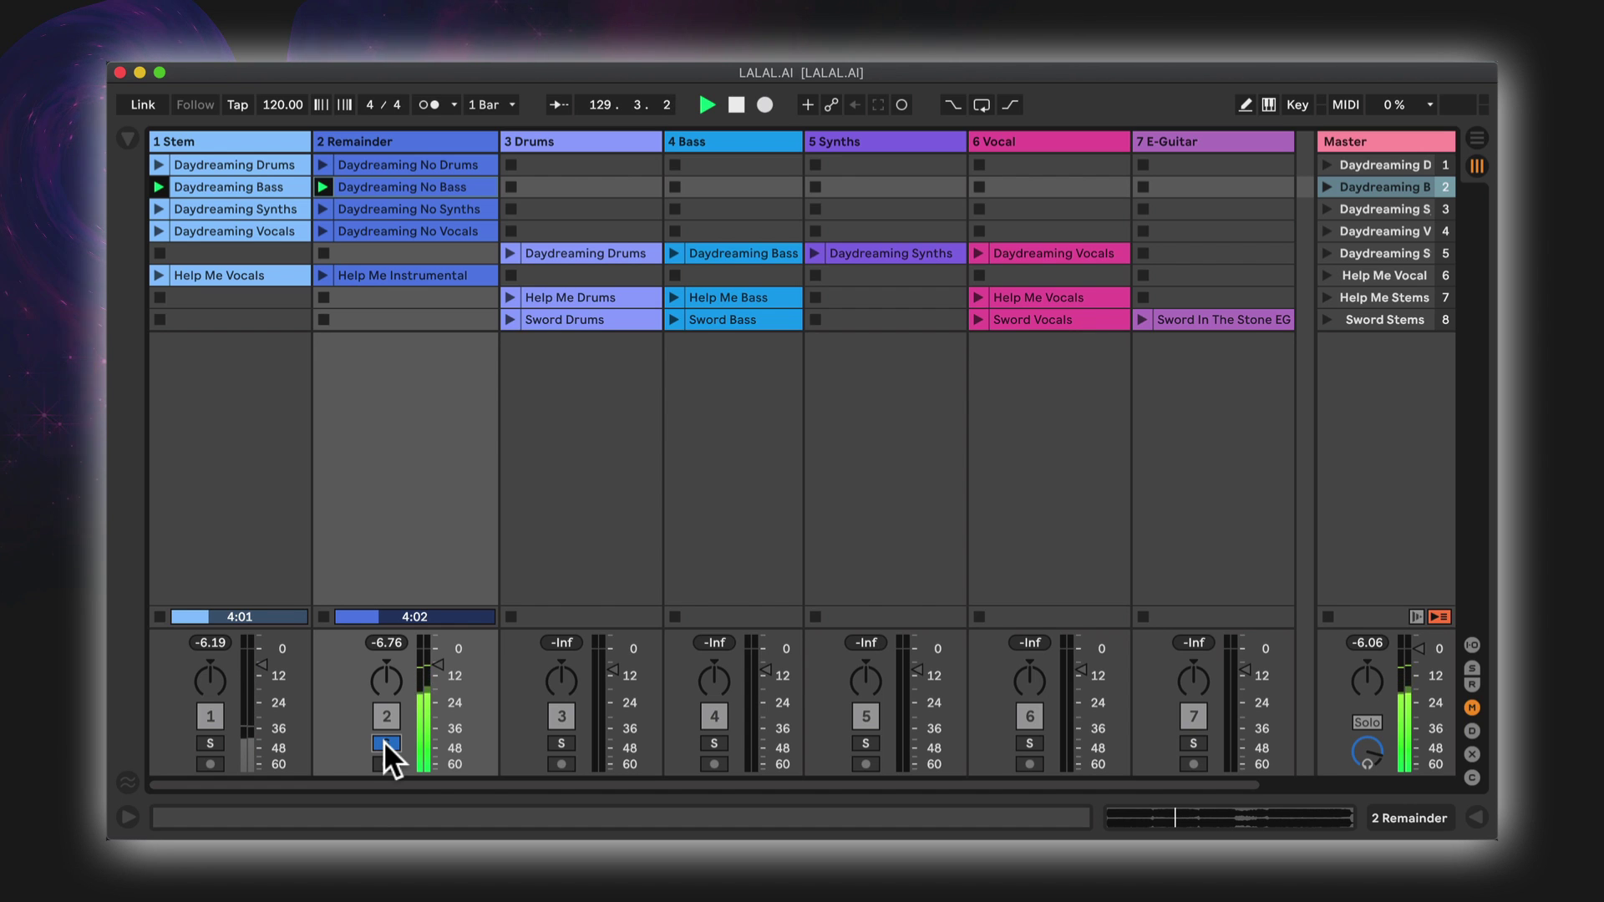
pyautogui.click(384, 740)
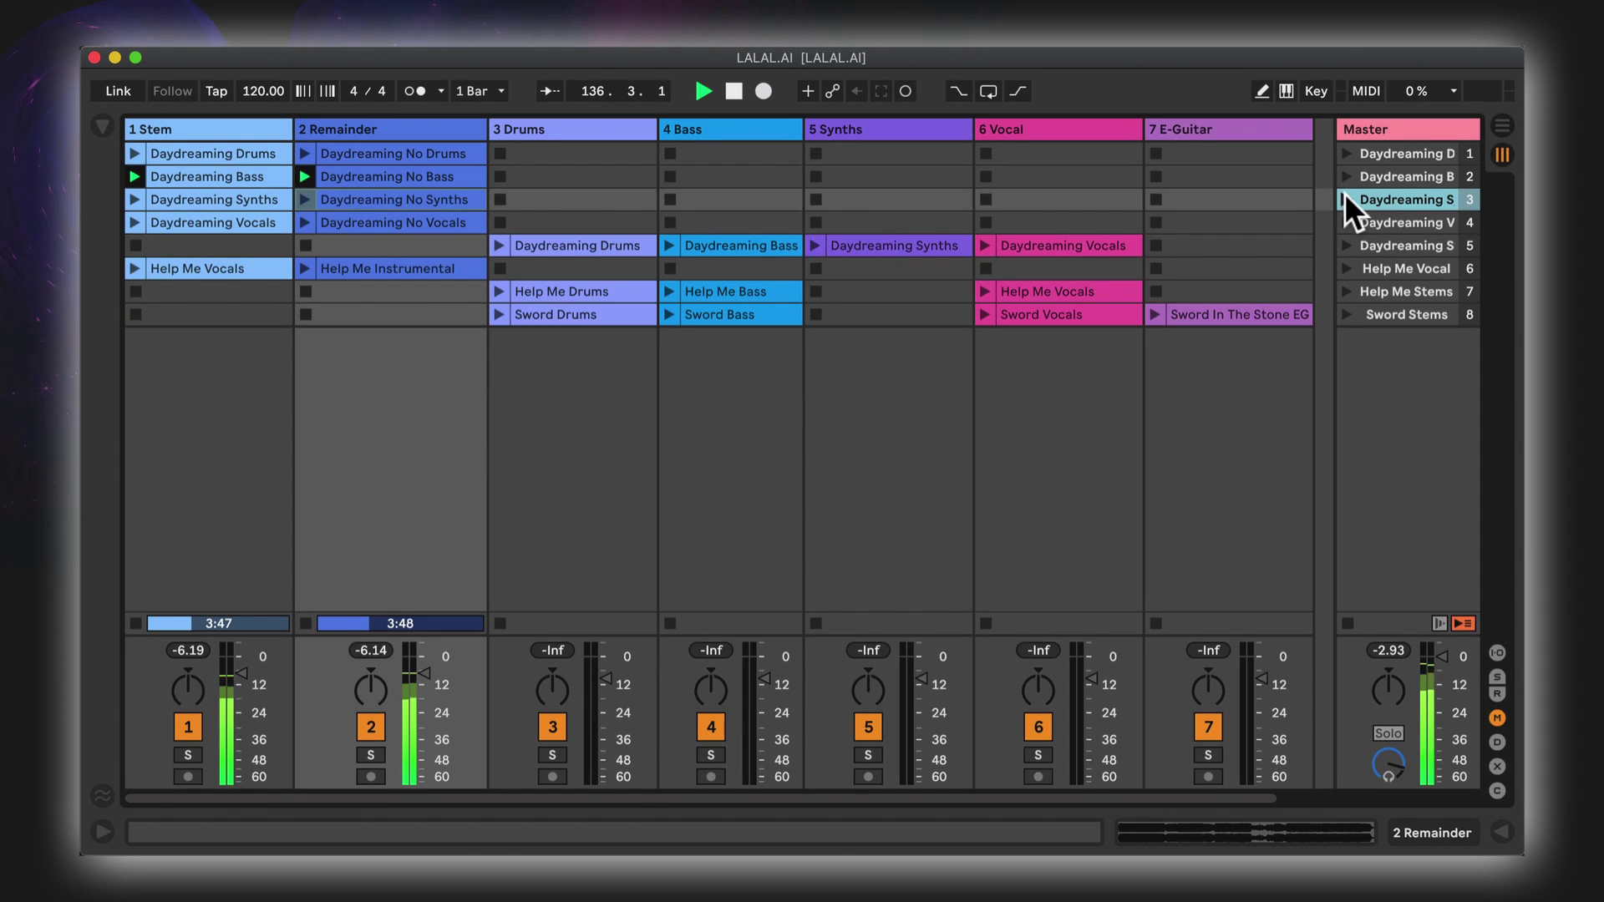
pyautogui.click(1345, 194)
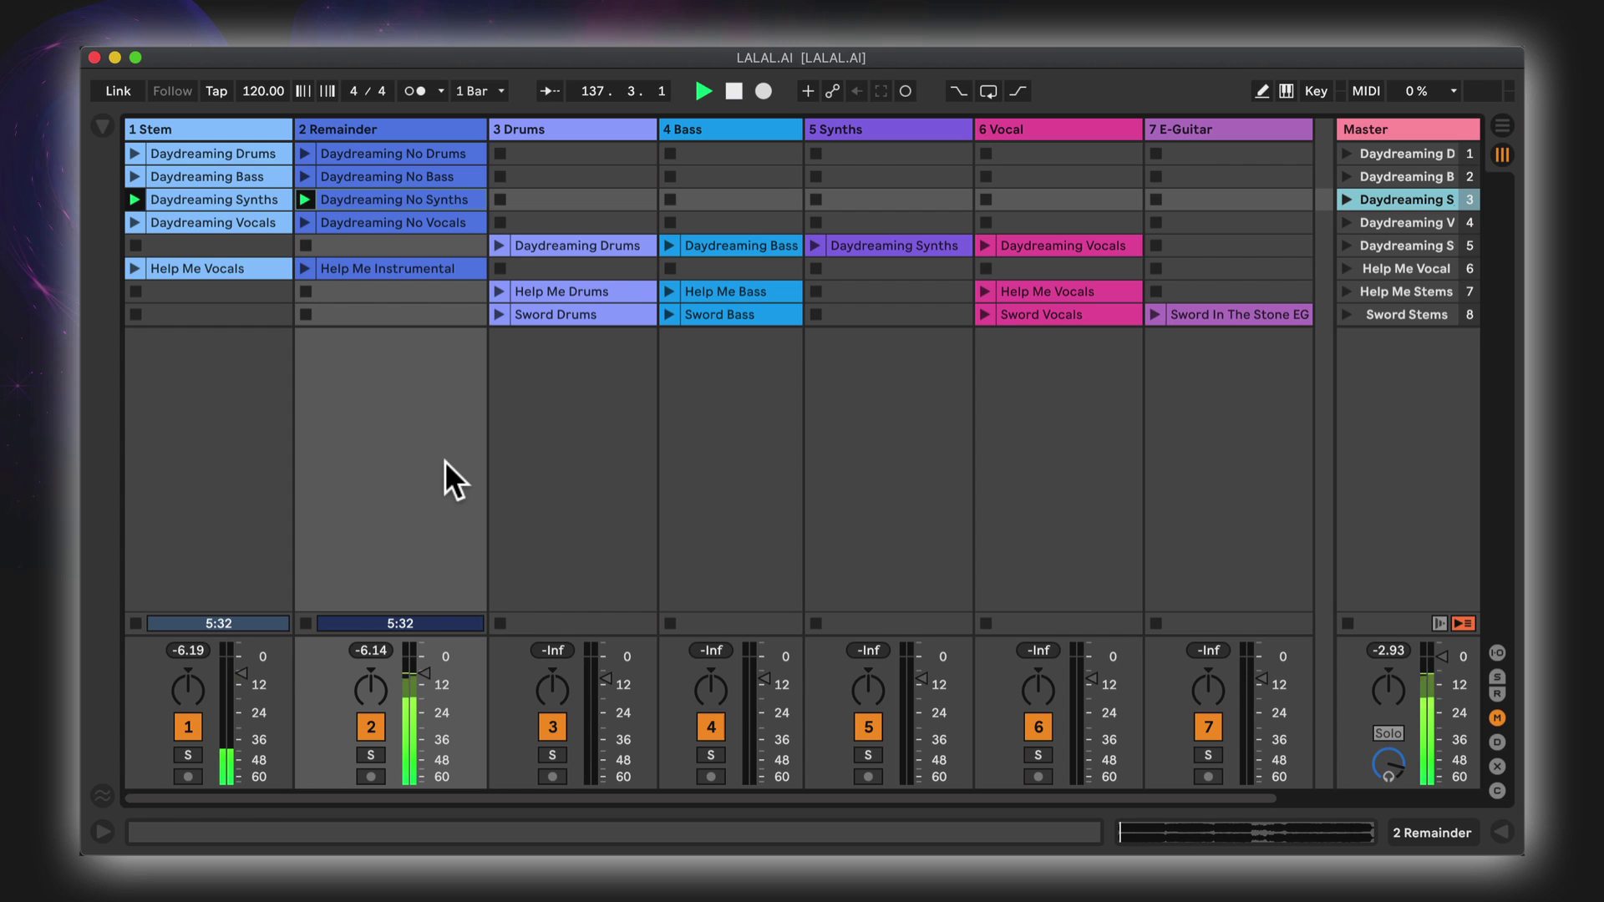
# Jump to bar 171 and solo Stem, skip to bar 185, solo Remainder, then unsolo
pyautogui.click(593, 91)
pyautogui.moveTo(593, 91)
pyautogui.mouseDown()
pyautogui.moveTo(593, 67)
pyautogui.moveTo(598, 89)
pyautogui.mouseUp()
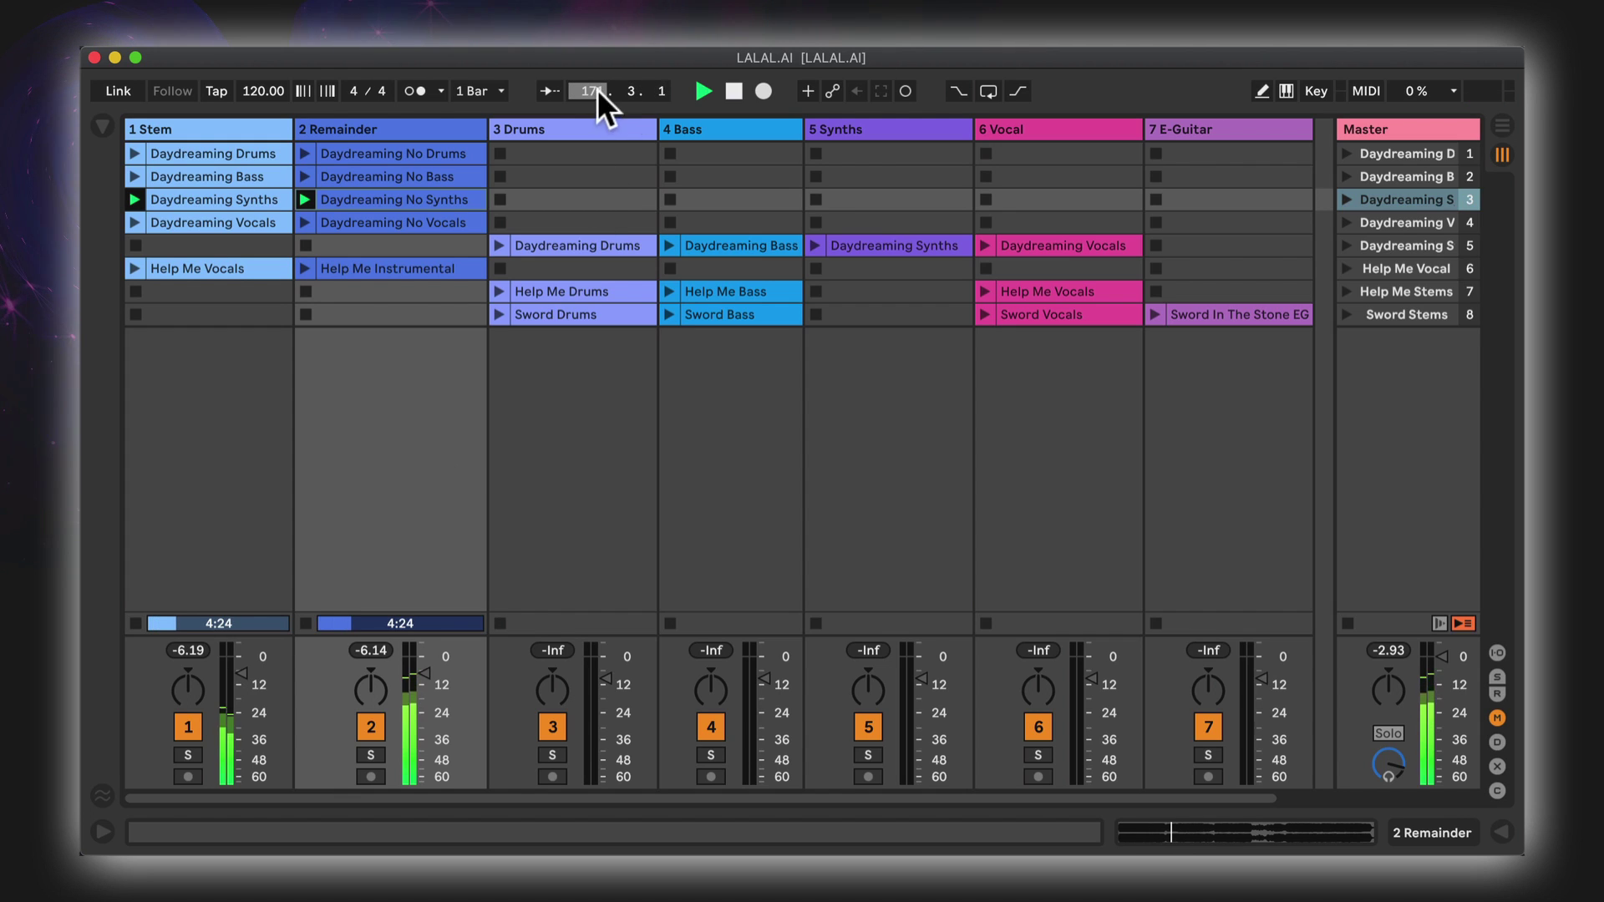
pyautogui.click(184, 755)
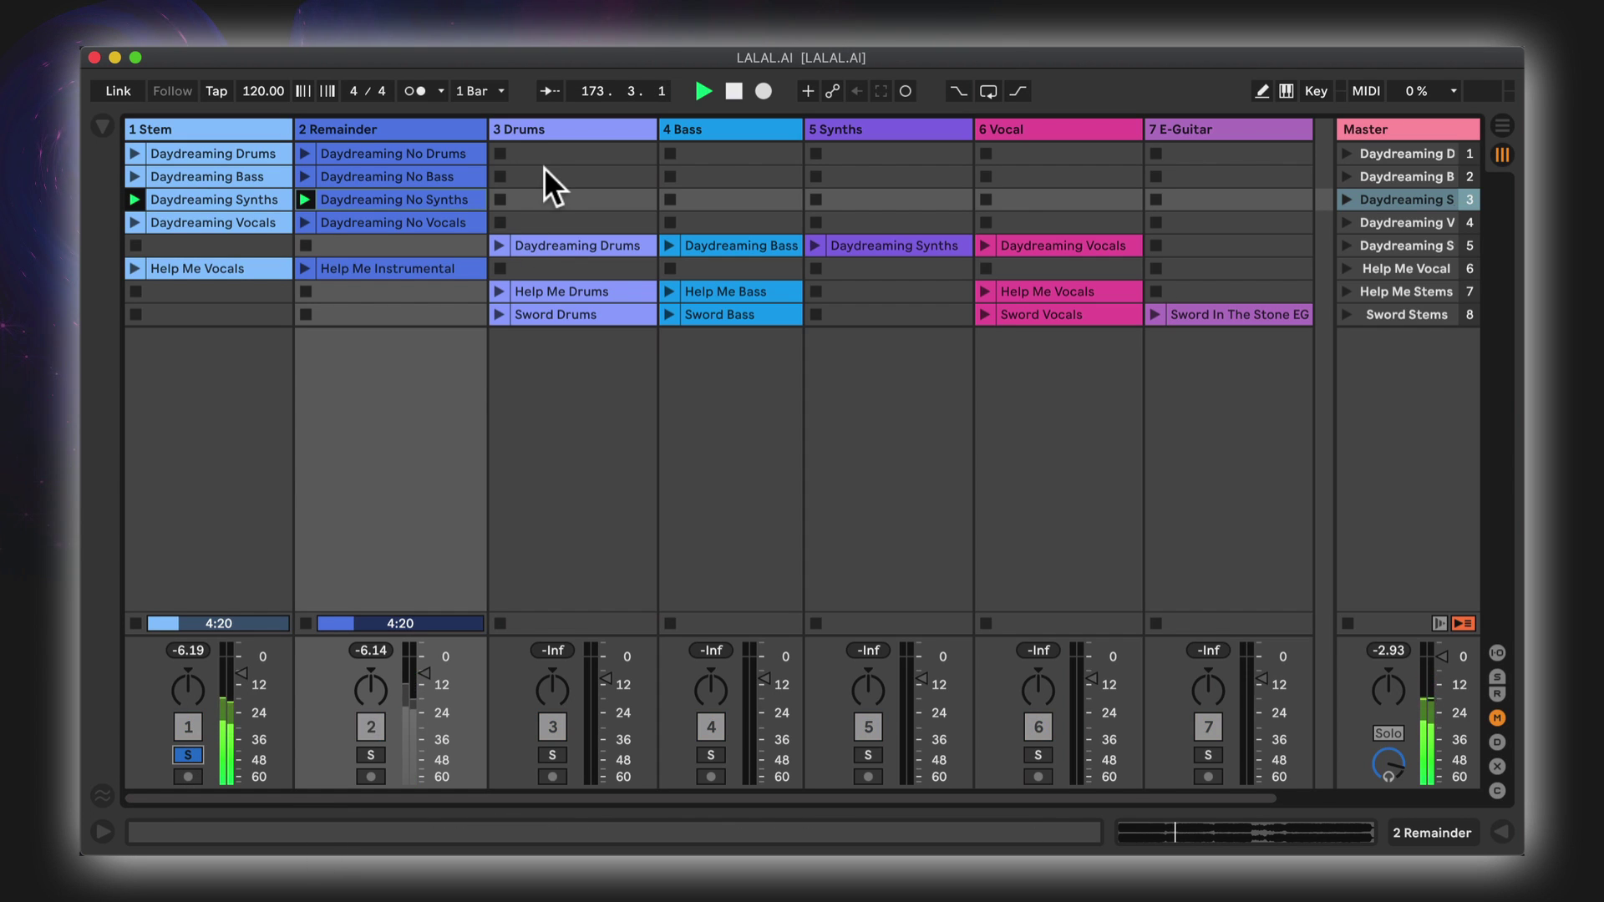
pyautogui.moveTo(599, 89); pyautogui.dragTo(600, 54)
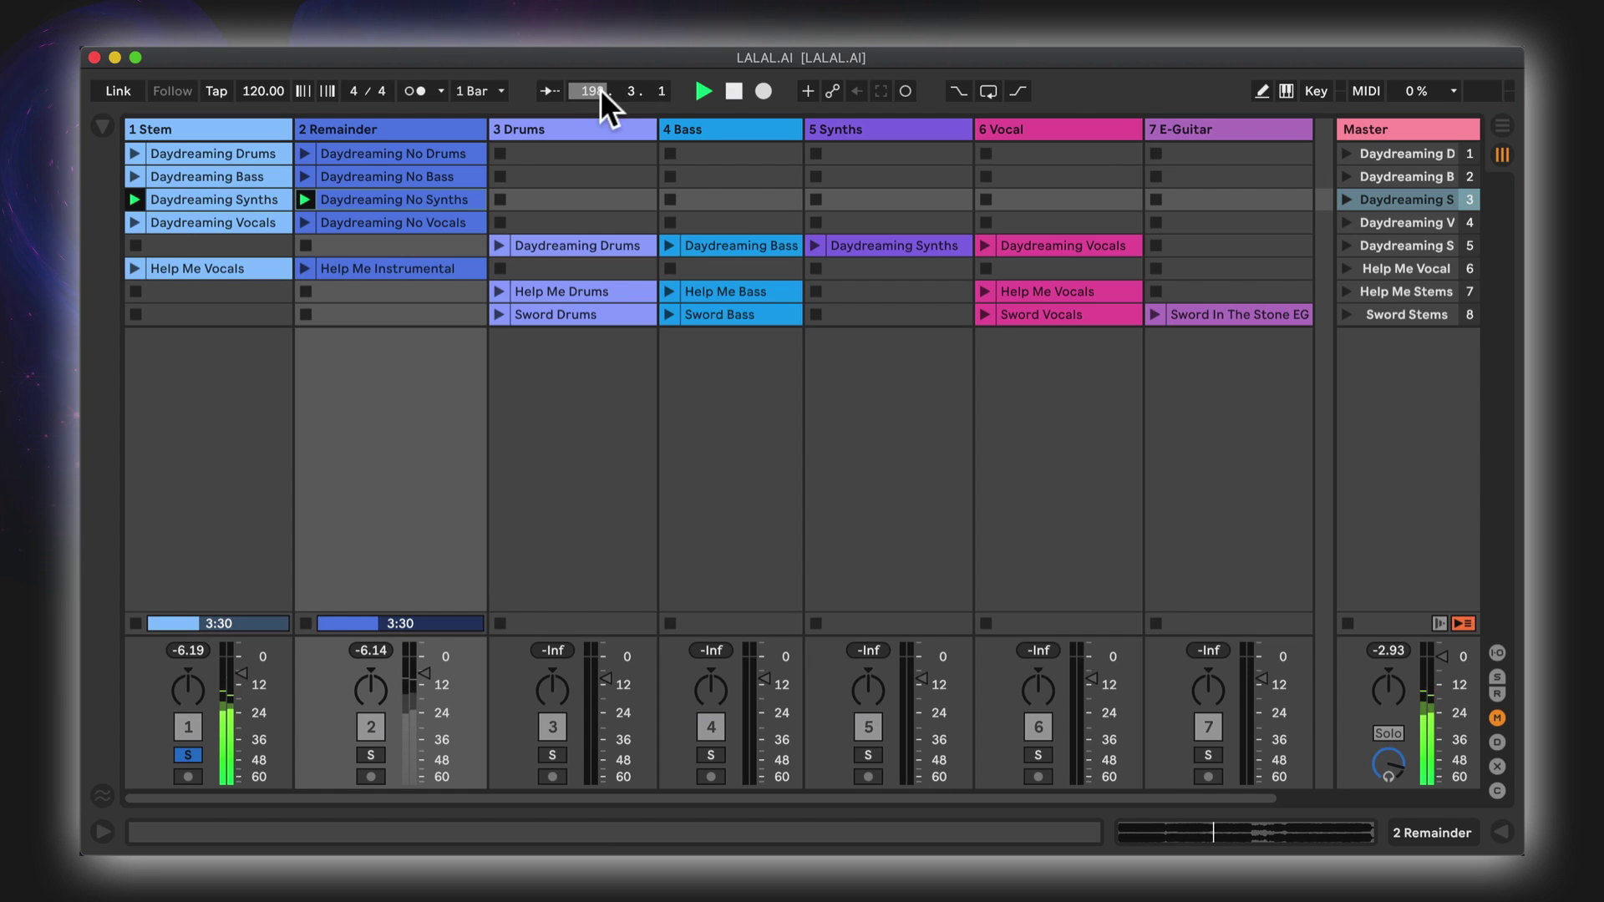
pyautogui.click(369, 754)
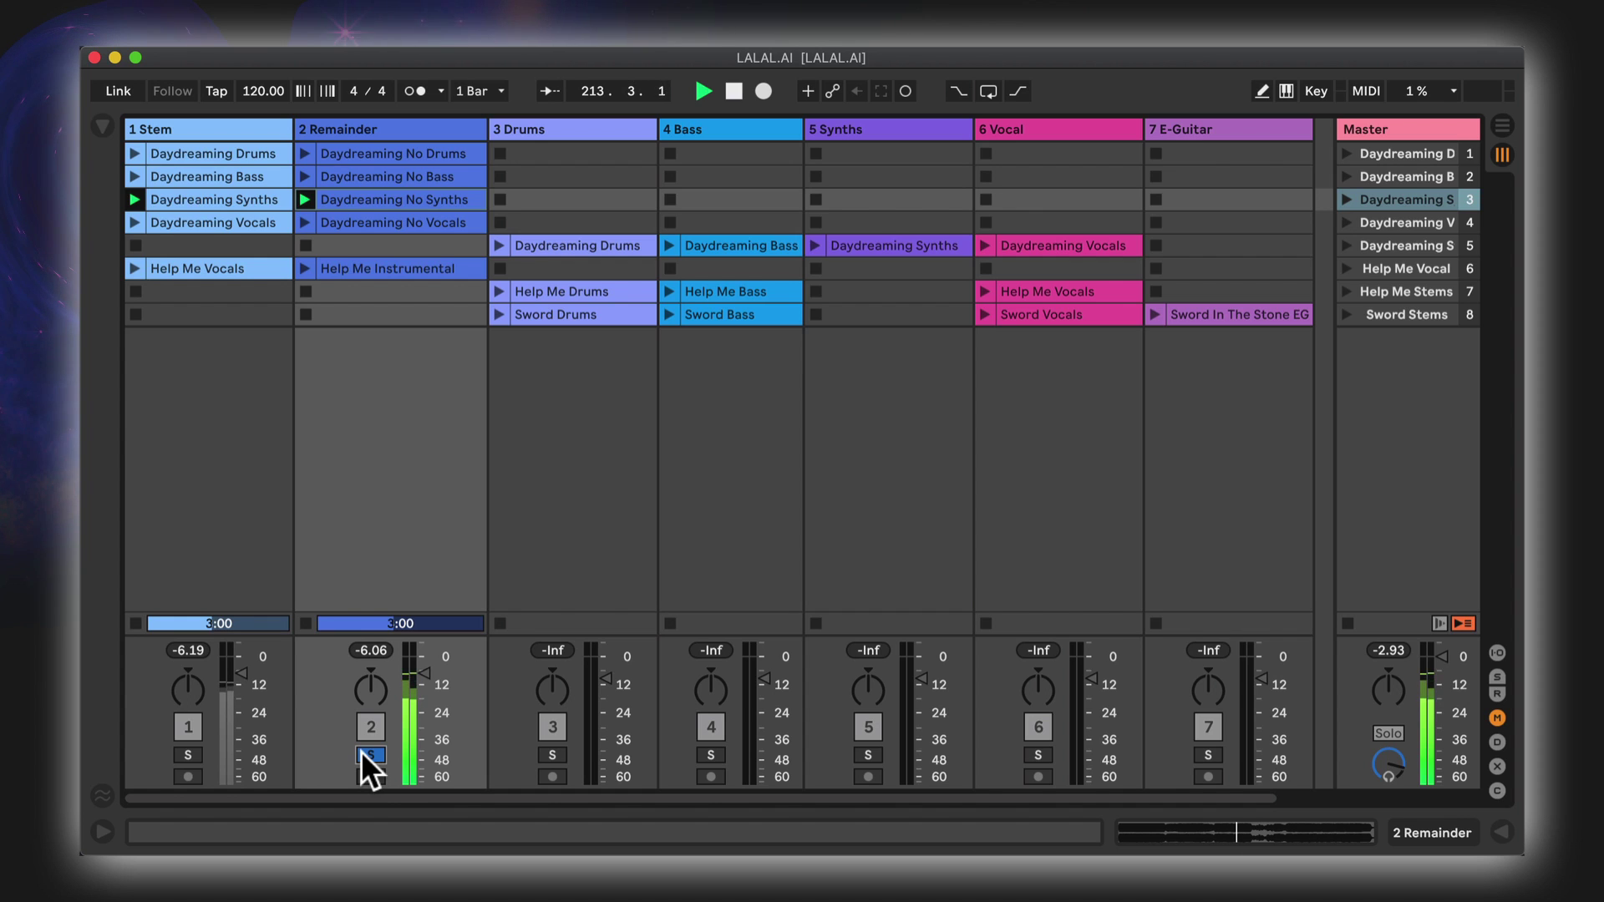
pyautogui.click(369, 755)
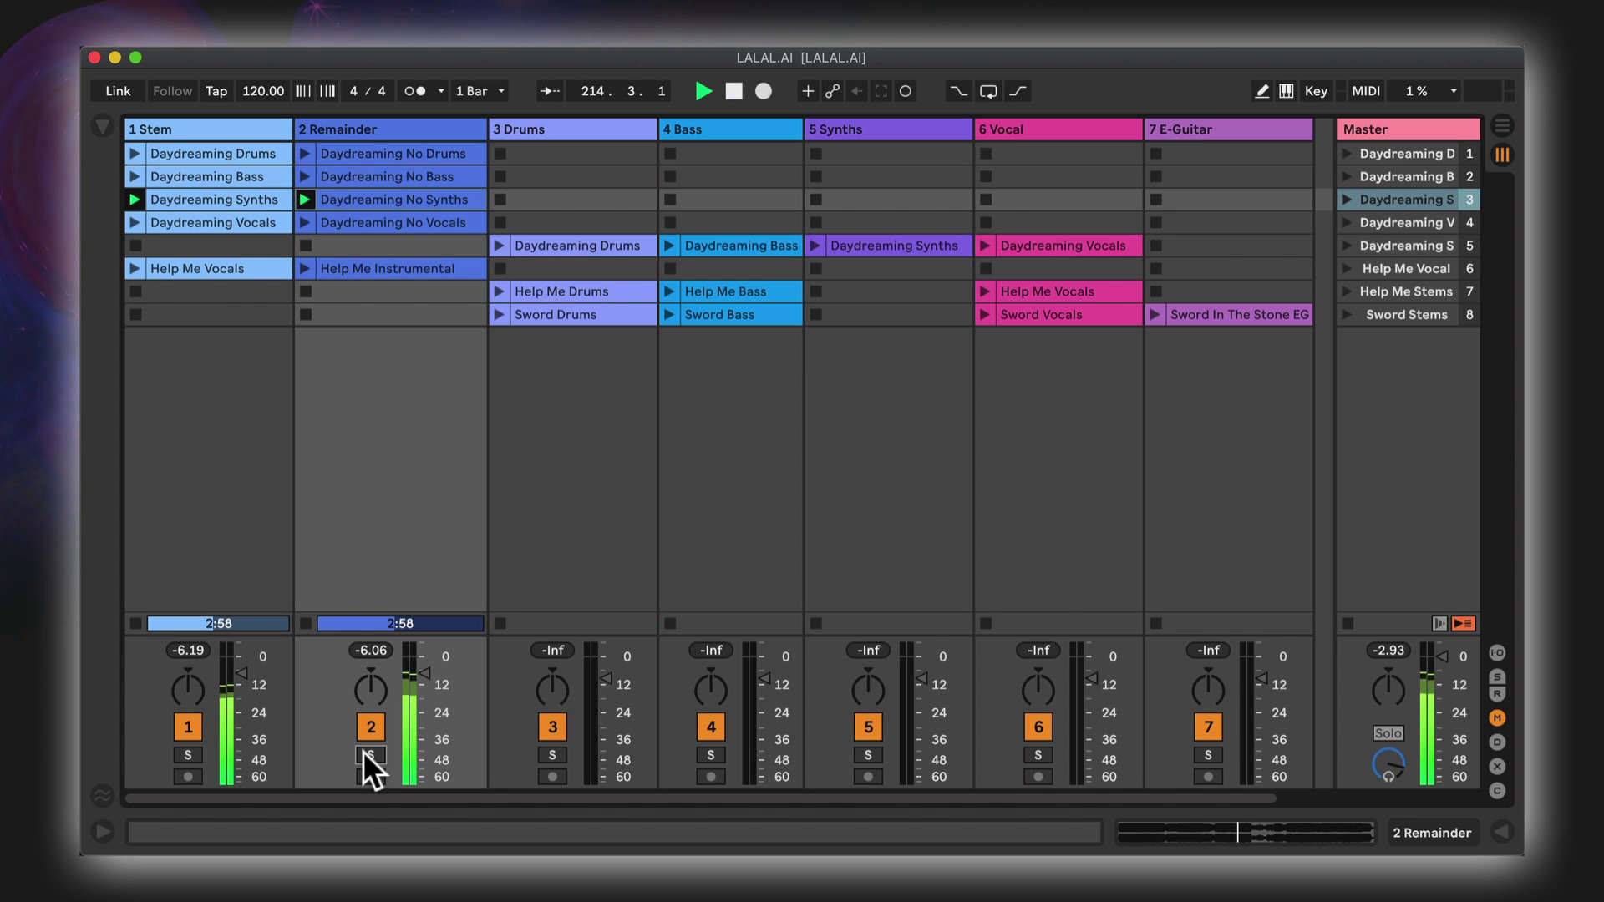
# Launch Daydreaming Vocals, jump to about bar 280, and solo Remainder, then Stem
pyautogui.click(1346, 221)
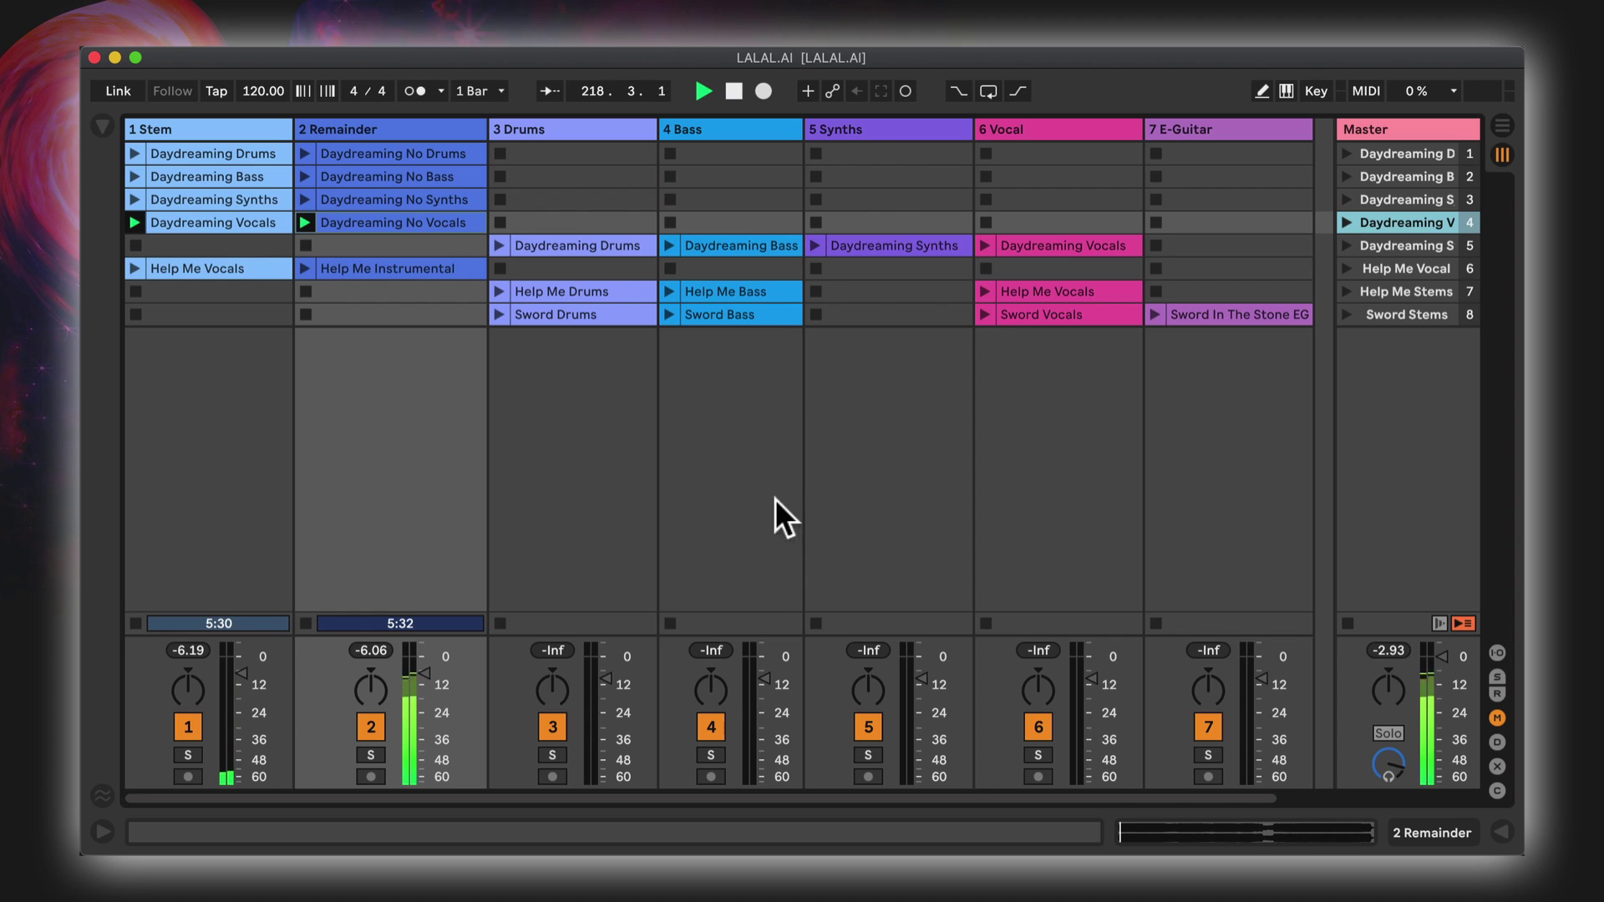
pyautogui.moveTo(593, 90); pyautogui.dragTo(592, 42)
pyautogui.click(371, 755)
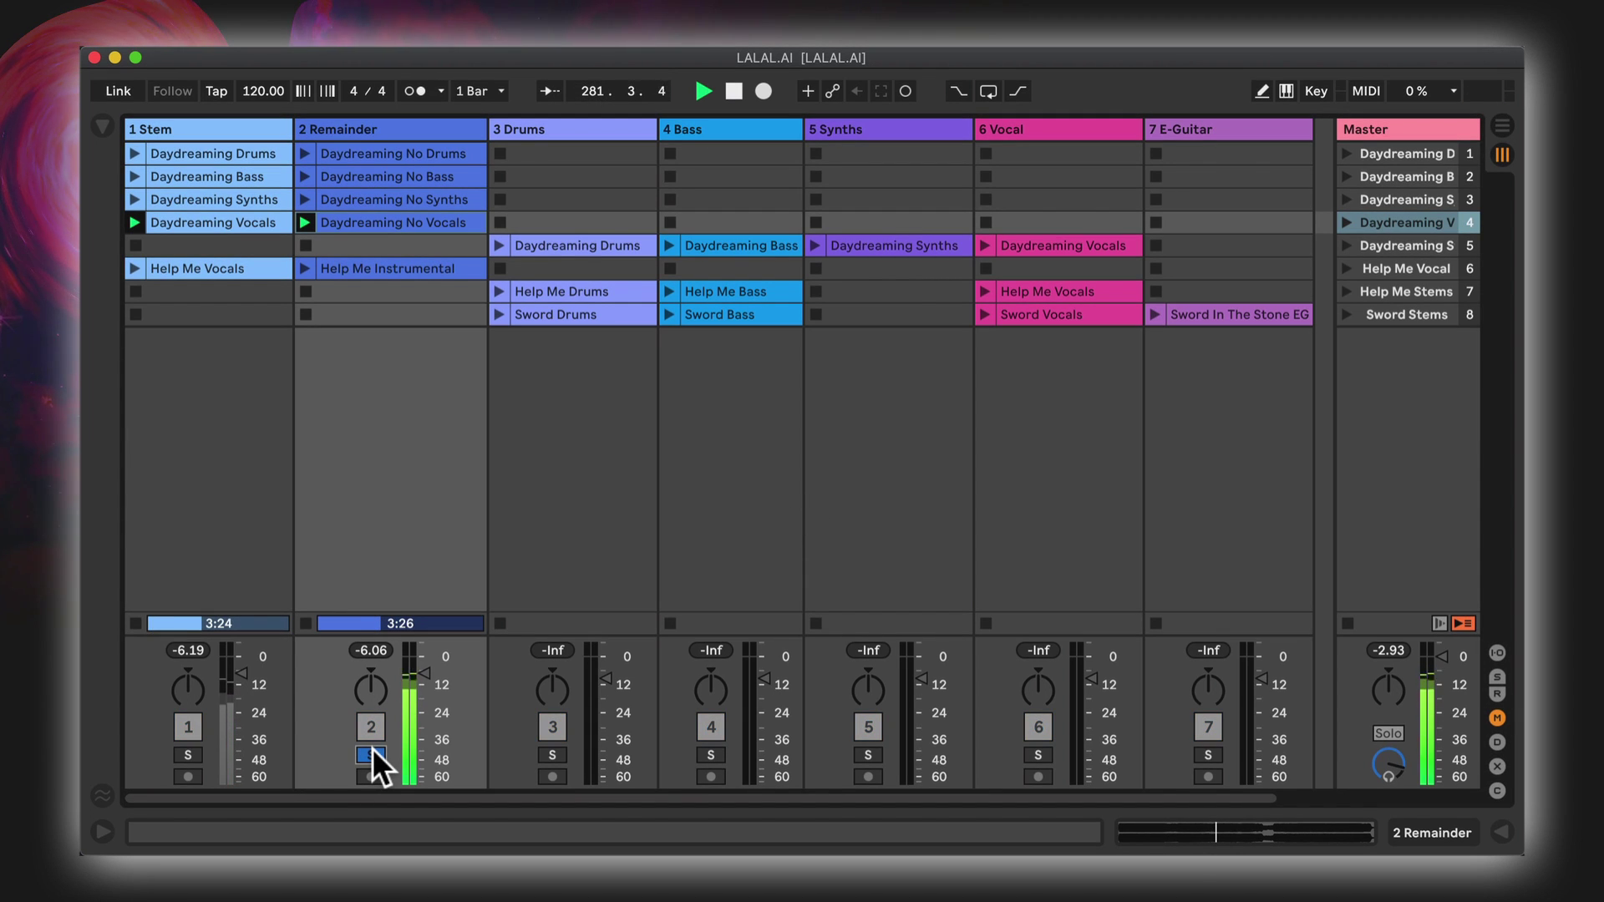
pyautogui.click(187, 747)
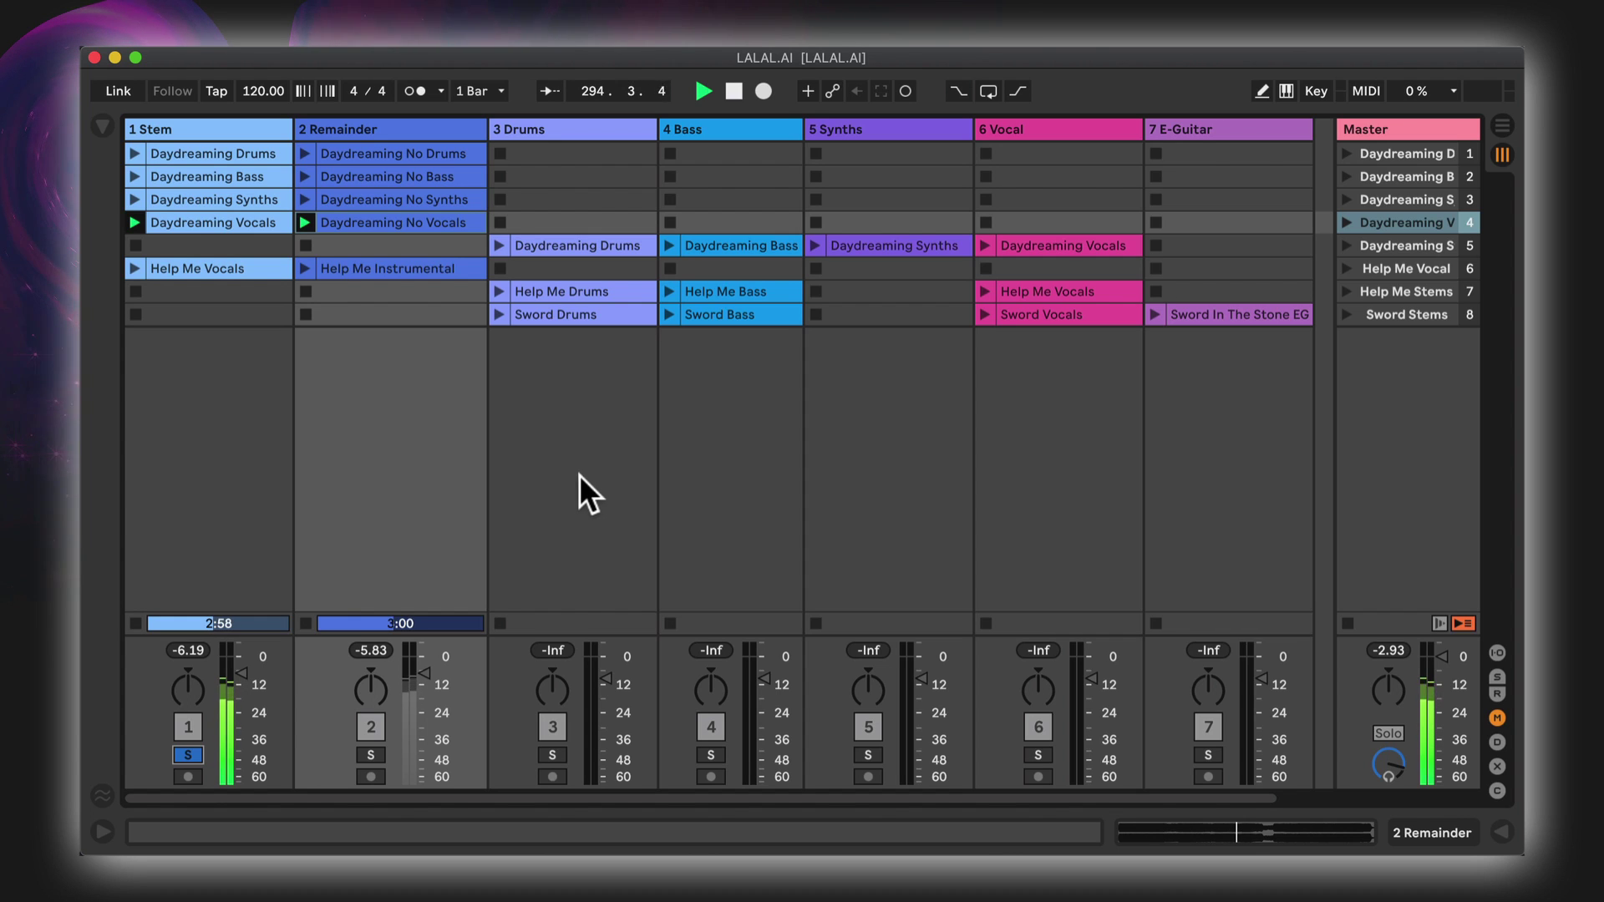
# Solo the Remainder again, clear the solo, and launch the Help Me Vocal scene
pyautogui.click(379, 752)
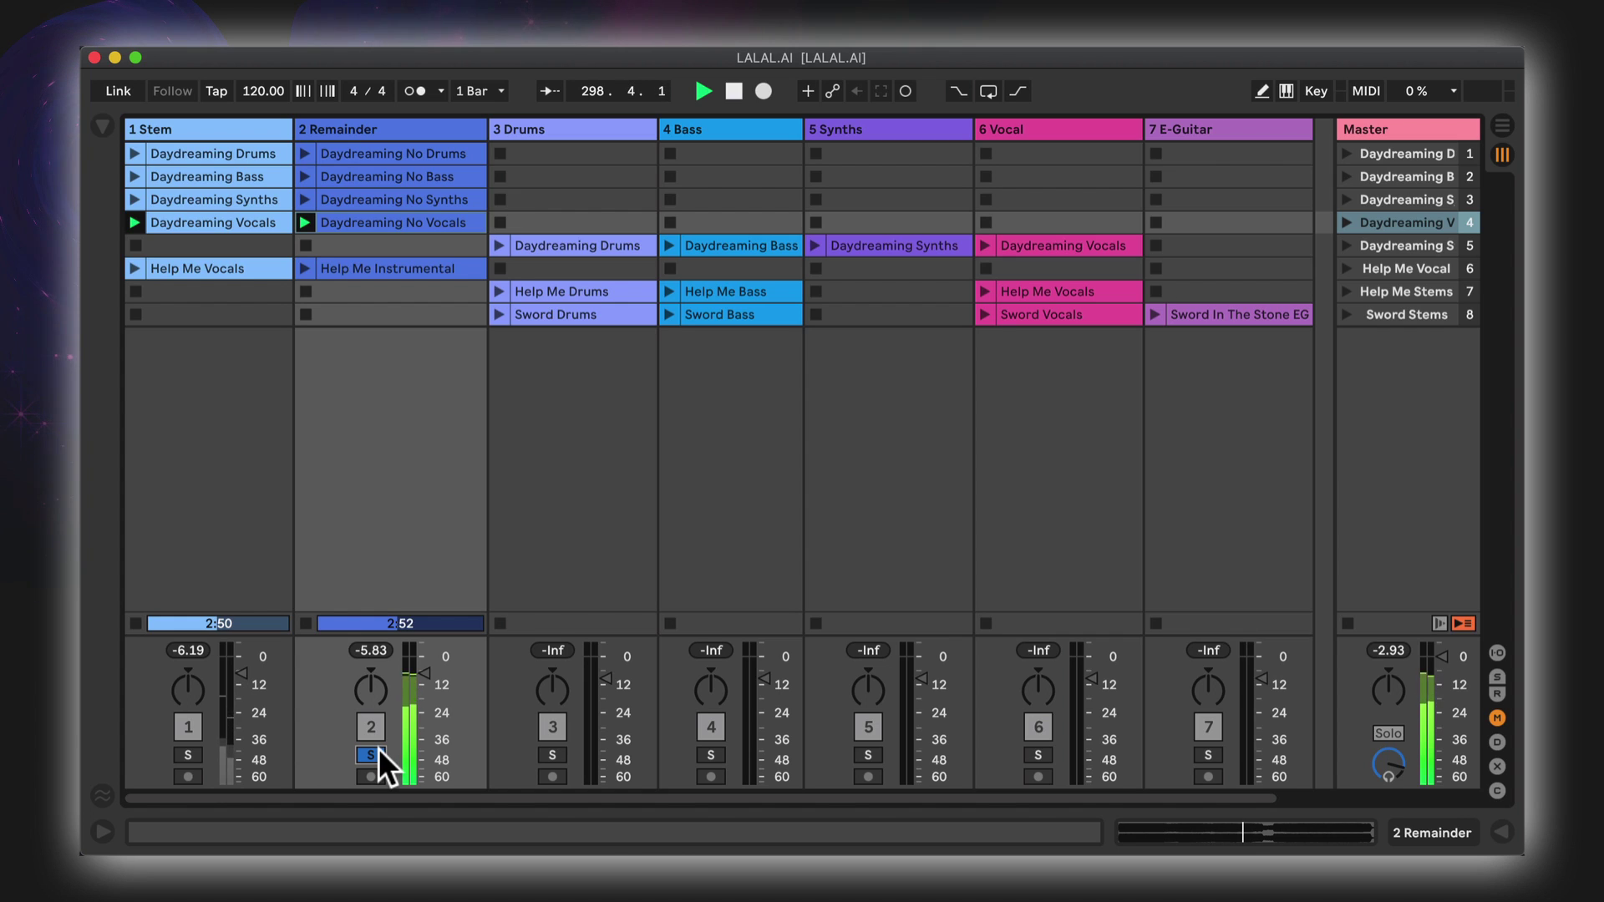
pyautogui.click(376, 750)
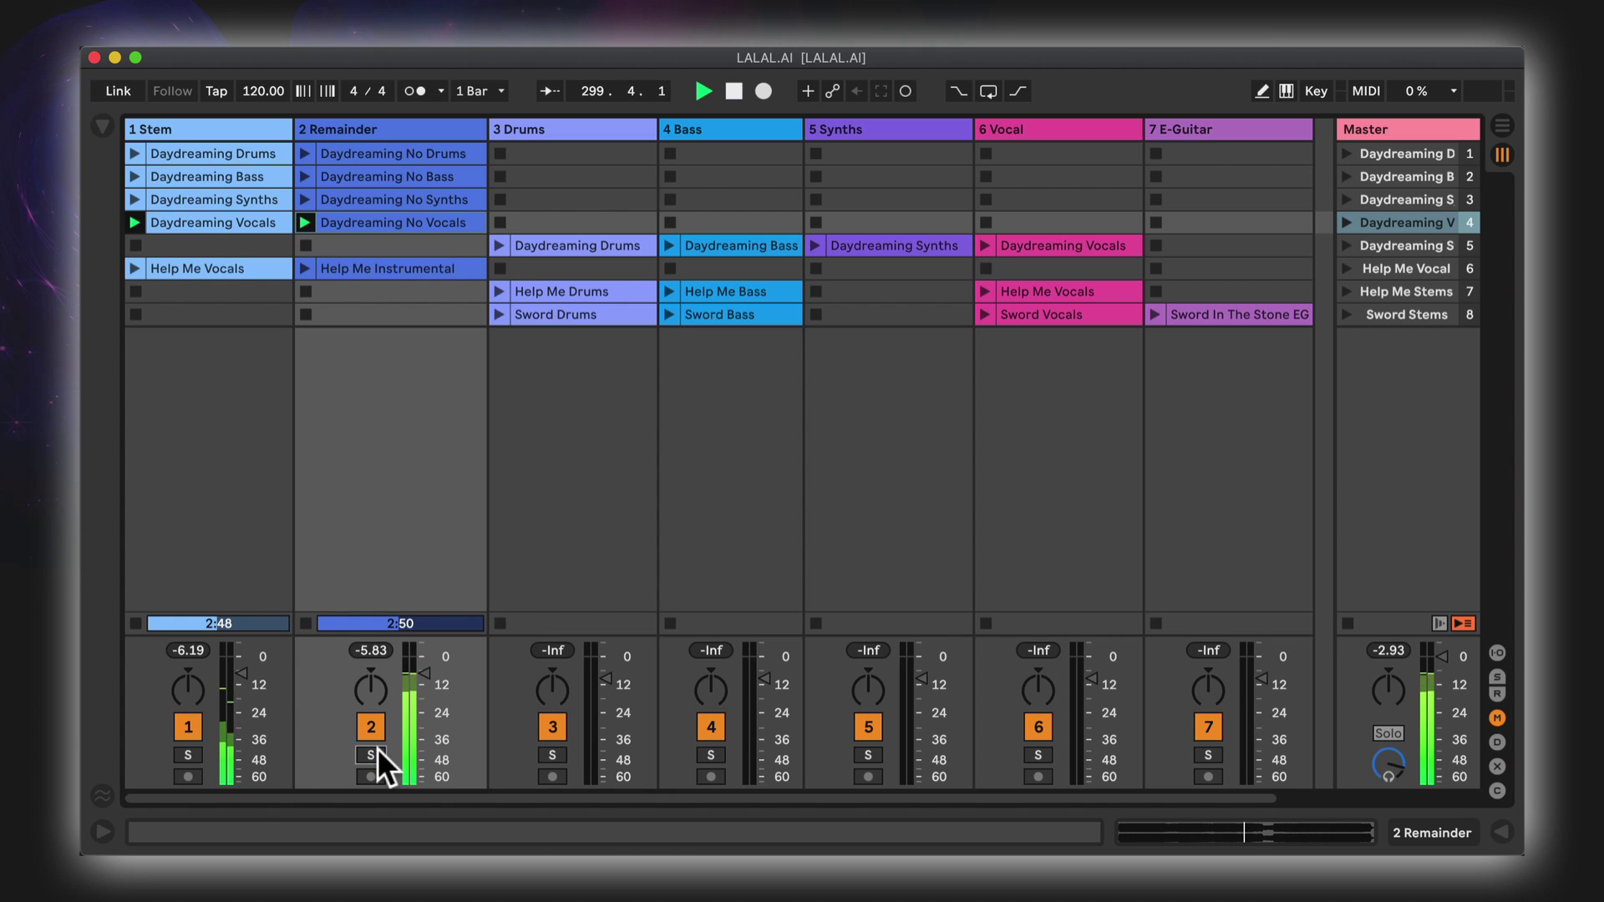
pyautogui.press('Down')
pyautogui.press('Down')
pyautogui.press('Return')
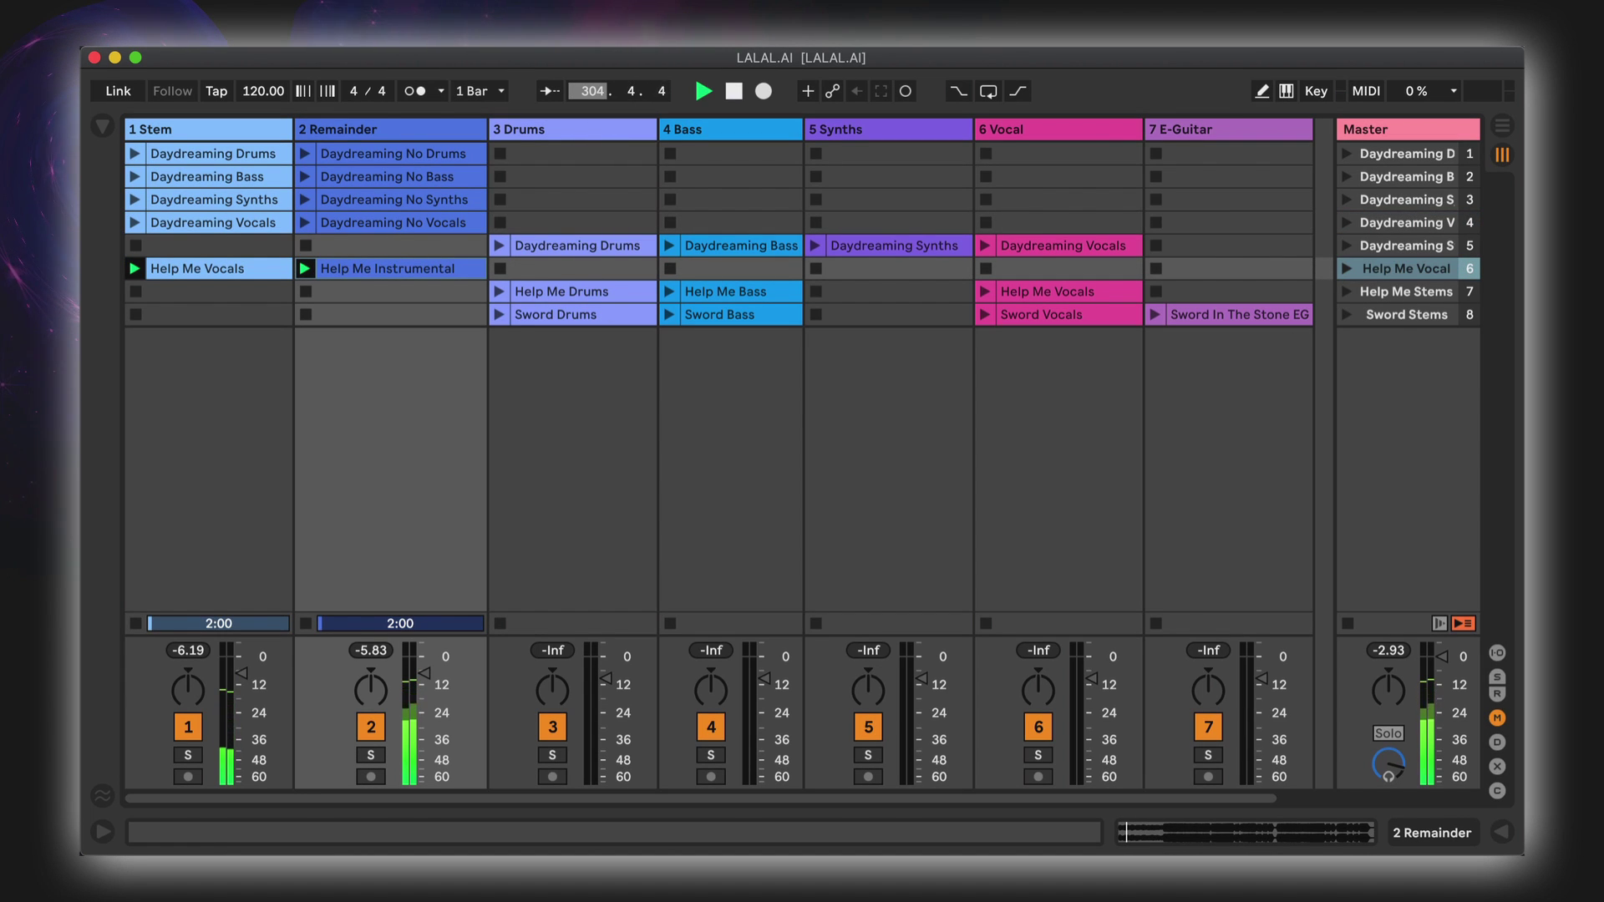
# Jump the Help Me Vocal scene to about bar 328 and solo the Remainder track
pyautogui.moveTo(592, 90)
pyautogui.mouseDown()
pyautogui.moveTo(592, 41)
pyautogui.moveTo(594, 87)
pyautogui.mouseUp()
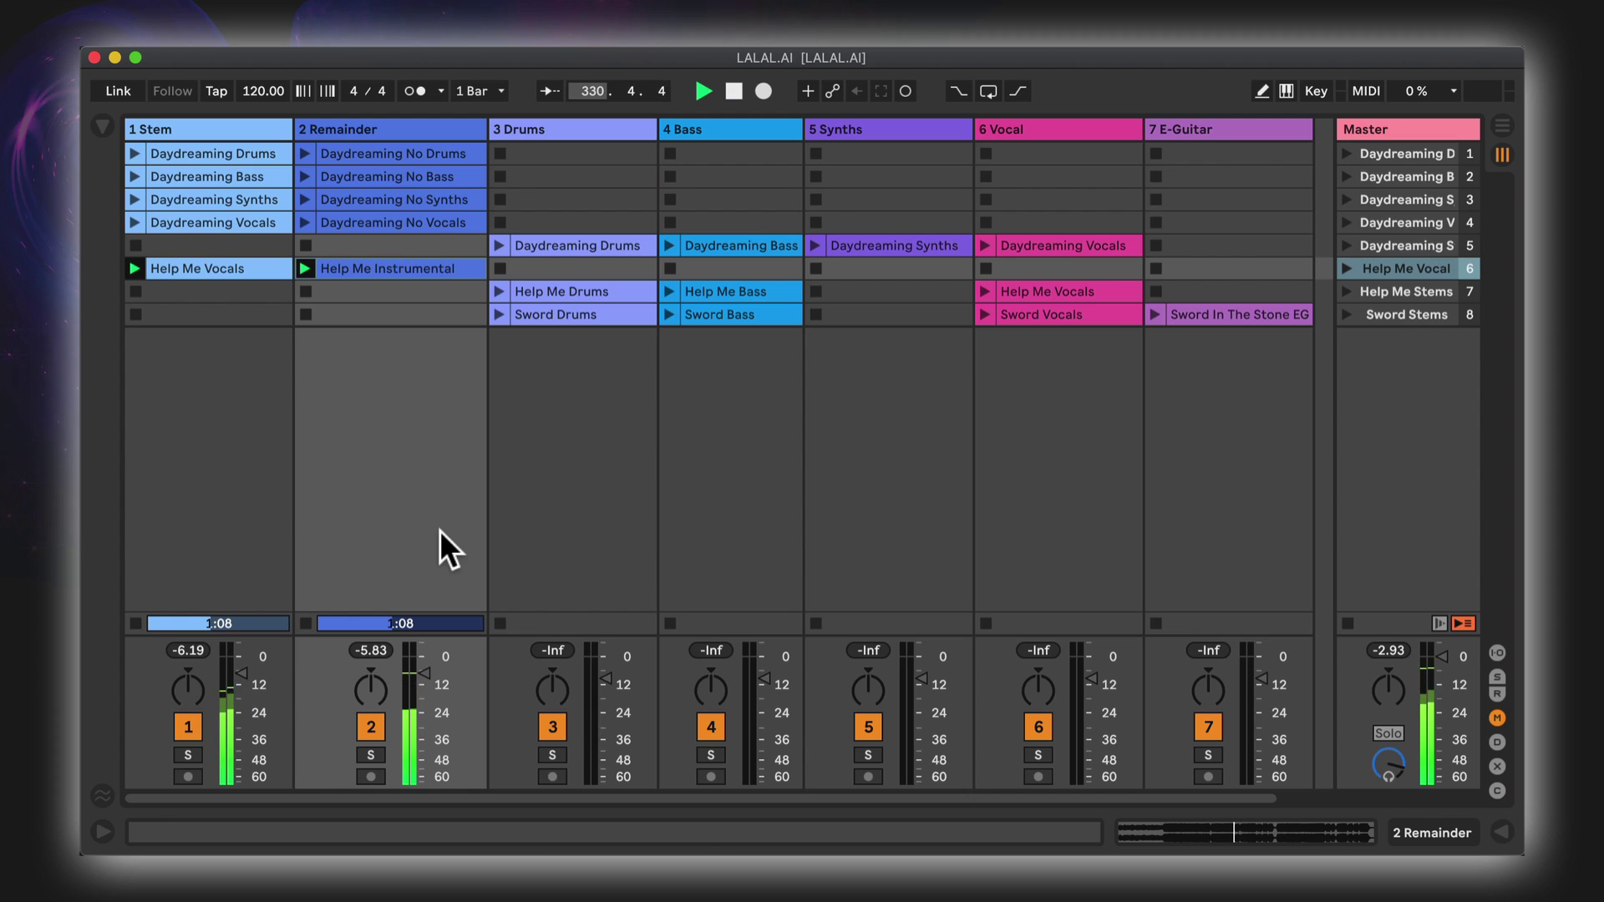
pyautogui.click(371, 755)
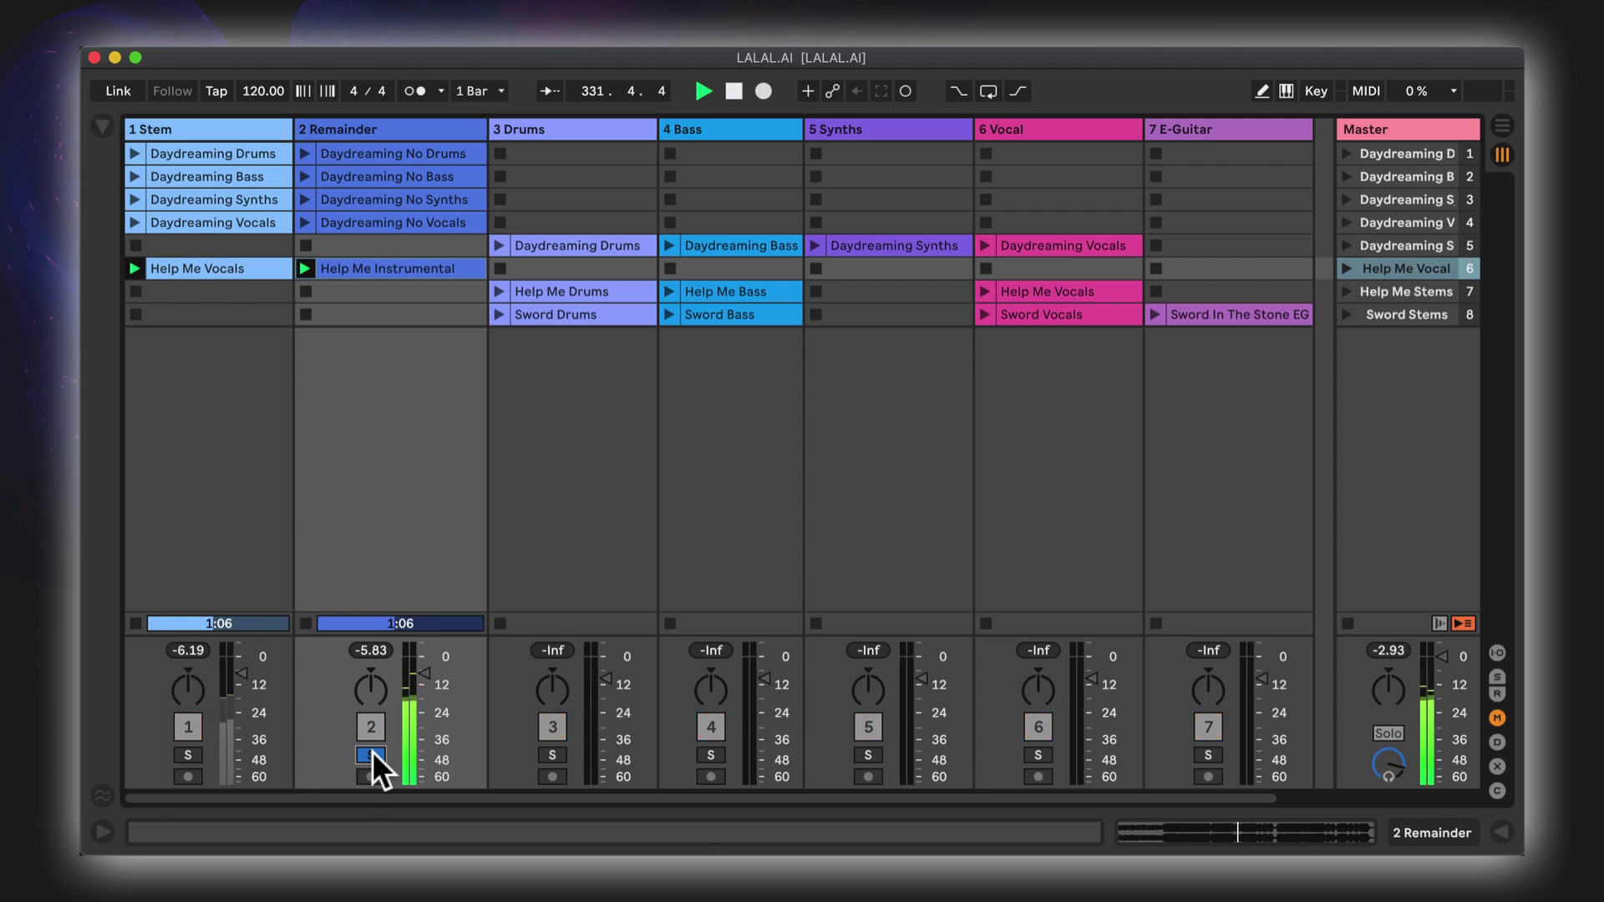